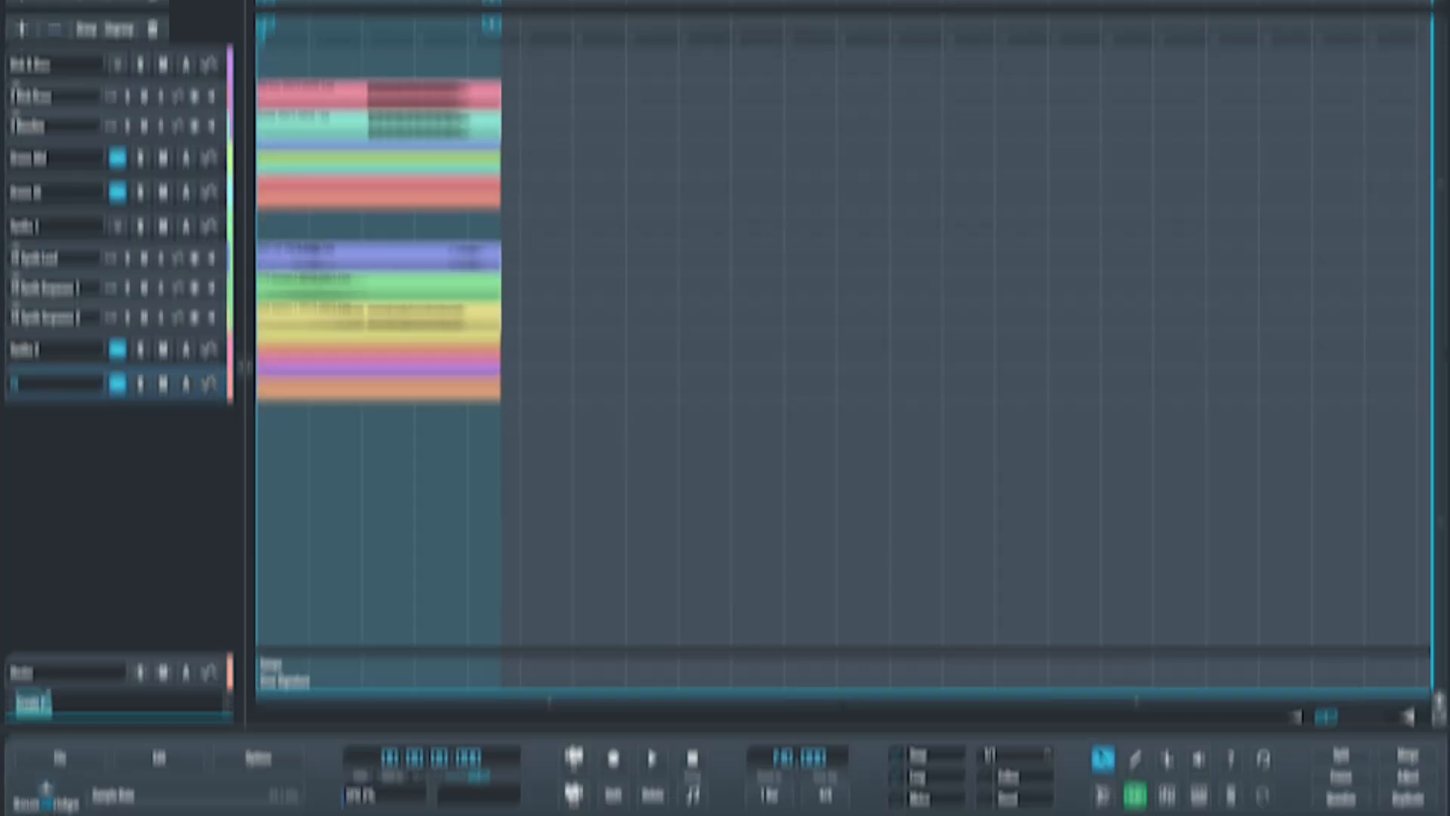
# Play through the looped arrangement to hear the track
pyautogui.press('space')
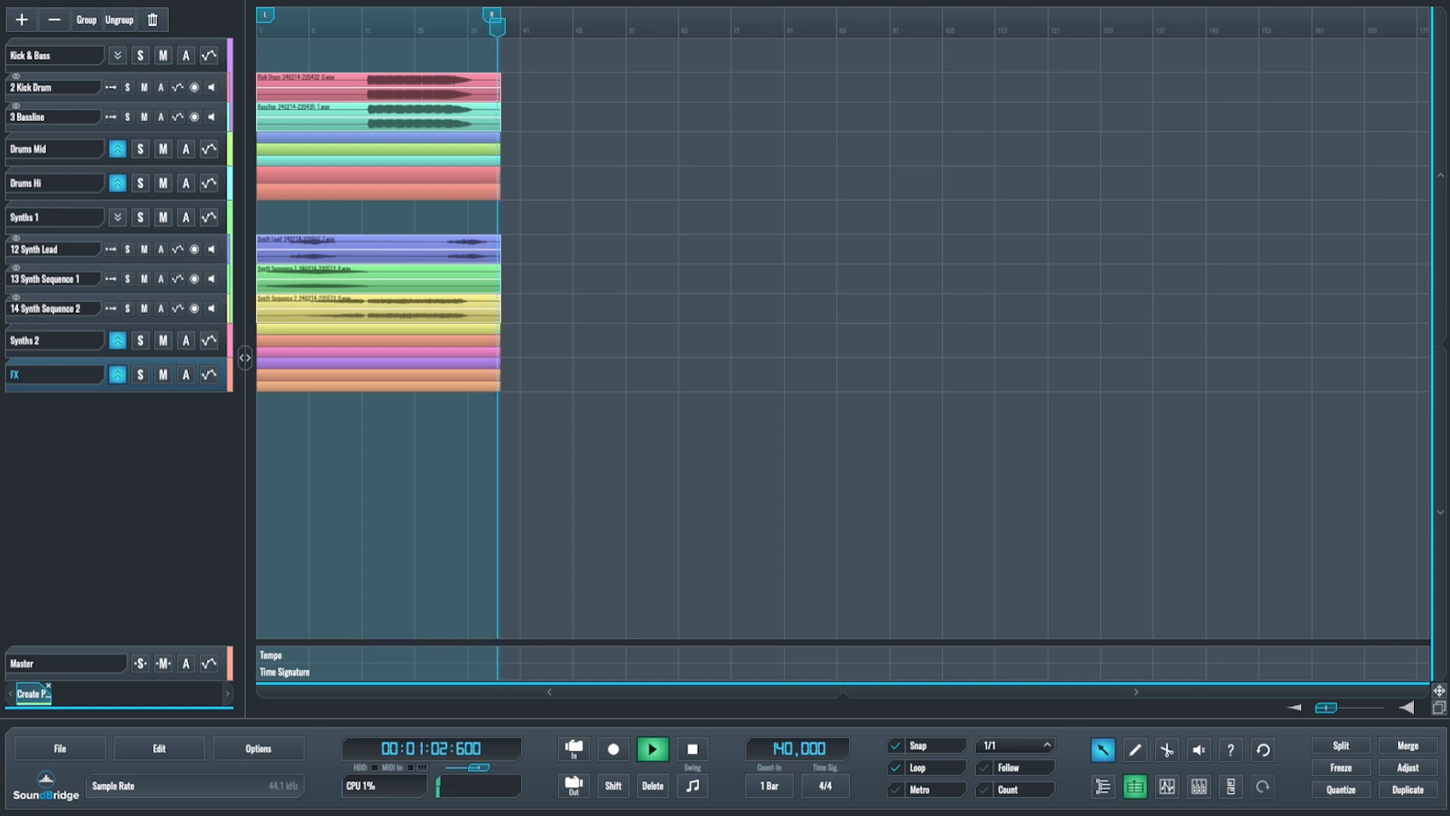
pyautogui.press('space')
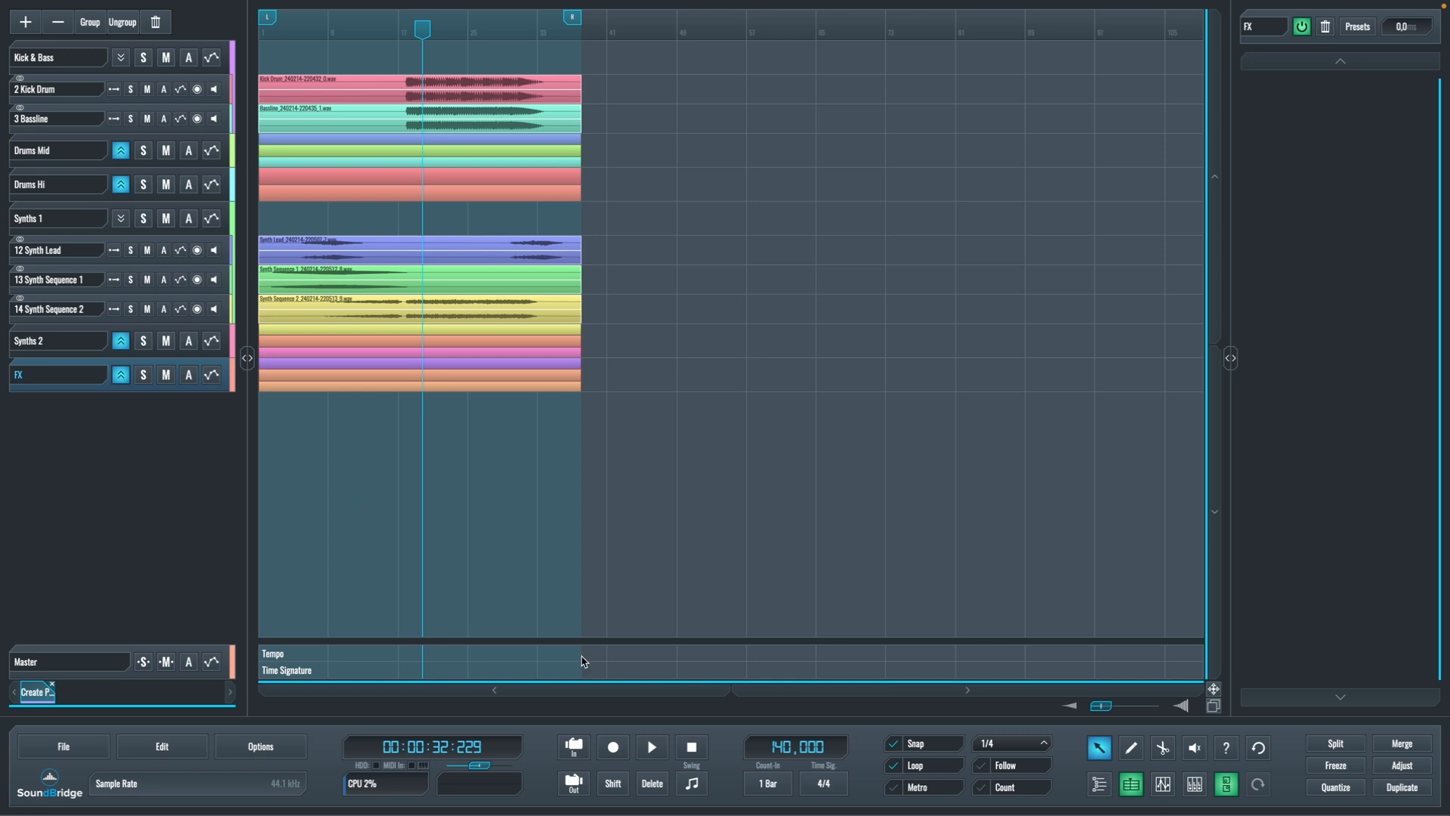
# Find the Vital VST 2 instrument and load it on a new track named Psy Trance Riser FX below the FX group
pyautogui.click(1100, 786)
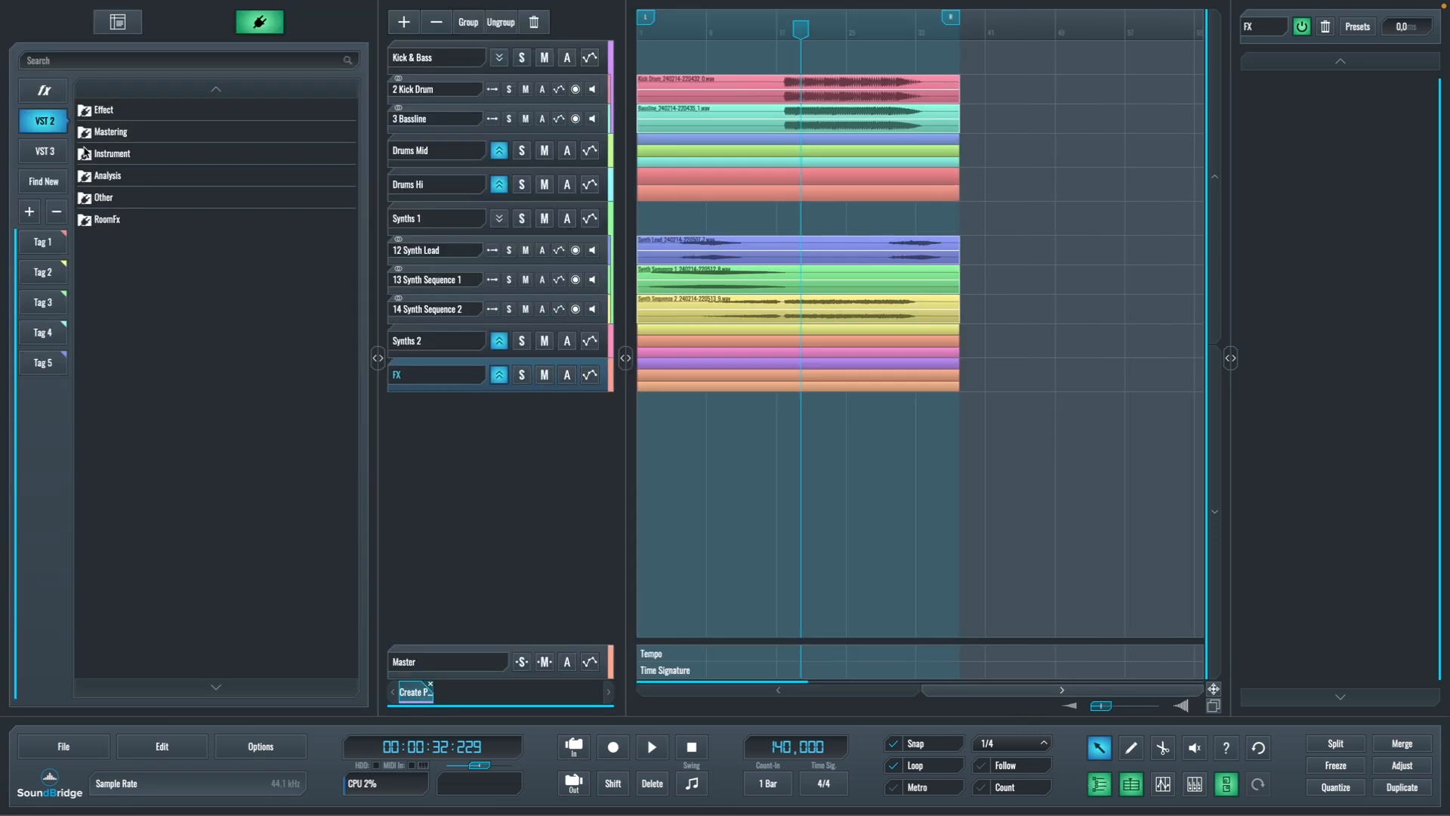
pyautogui.click(47, 59)
pyautogui.write('vital')
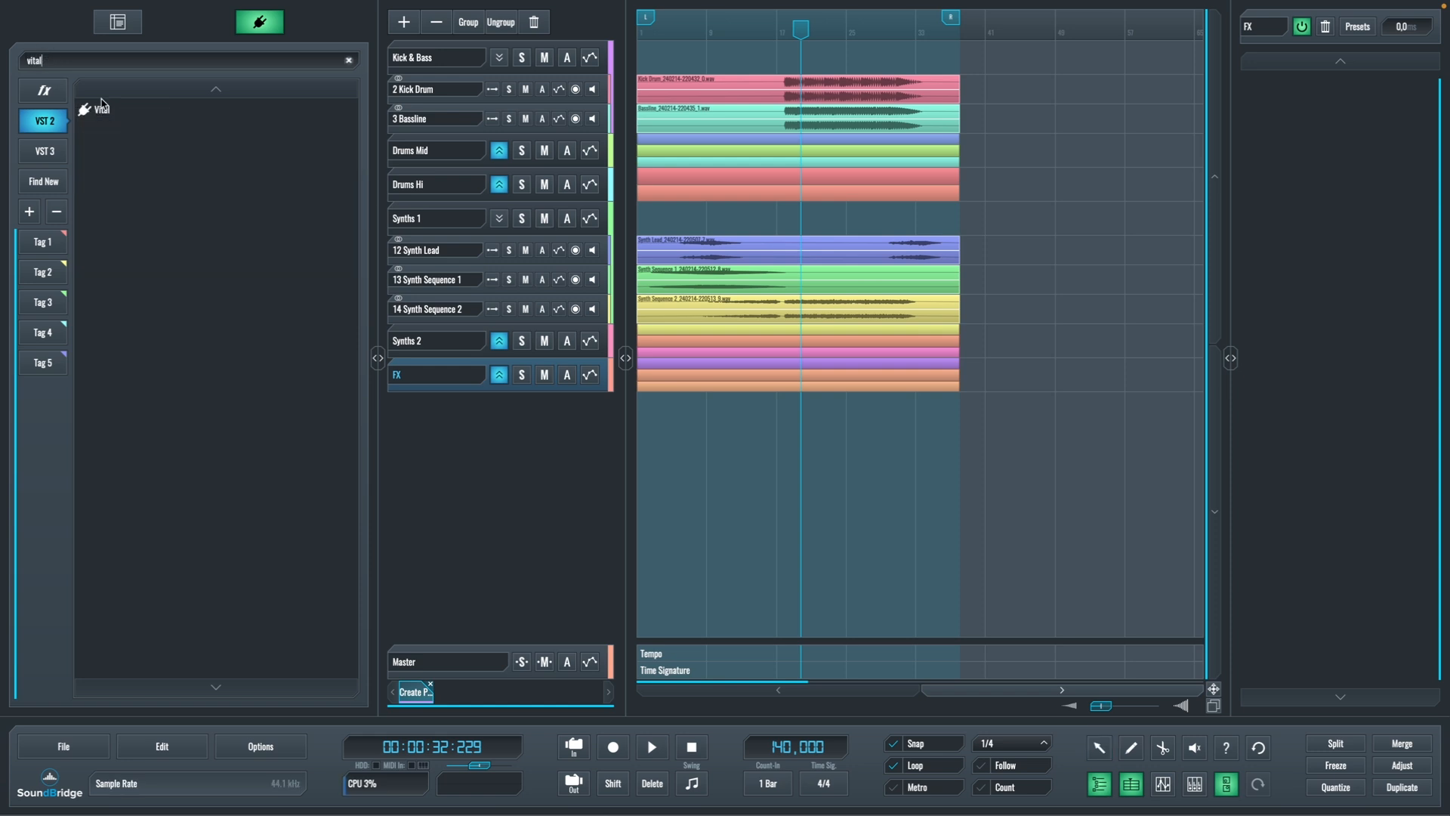
pyautogui.moveTo(139, 124); pyautogui.dragTo(502, 470)
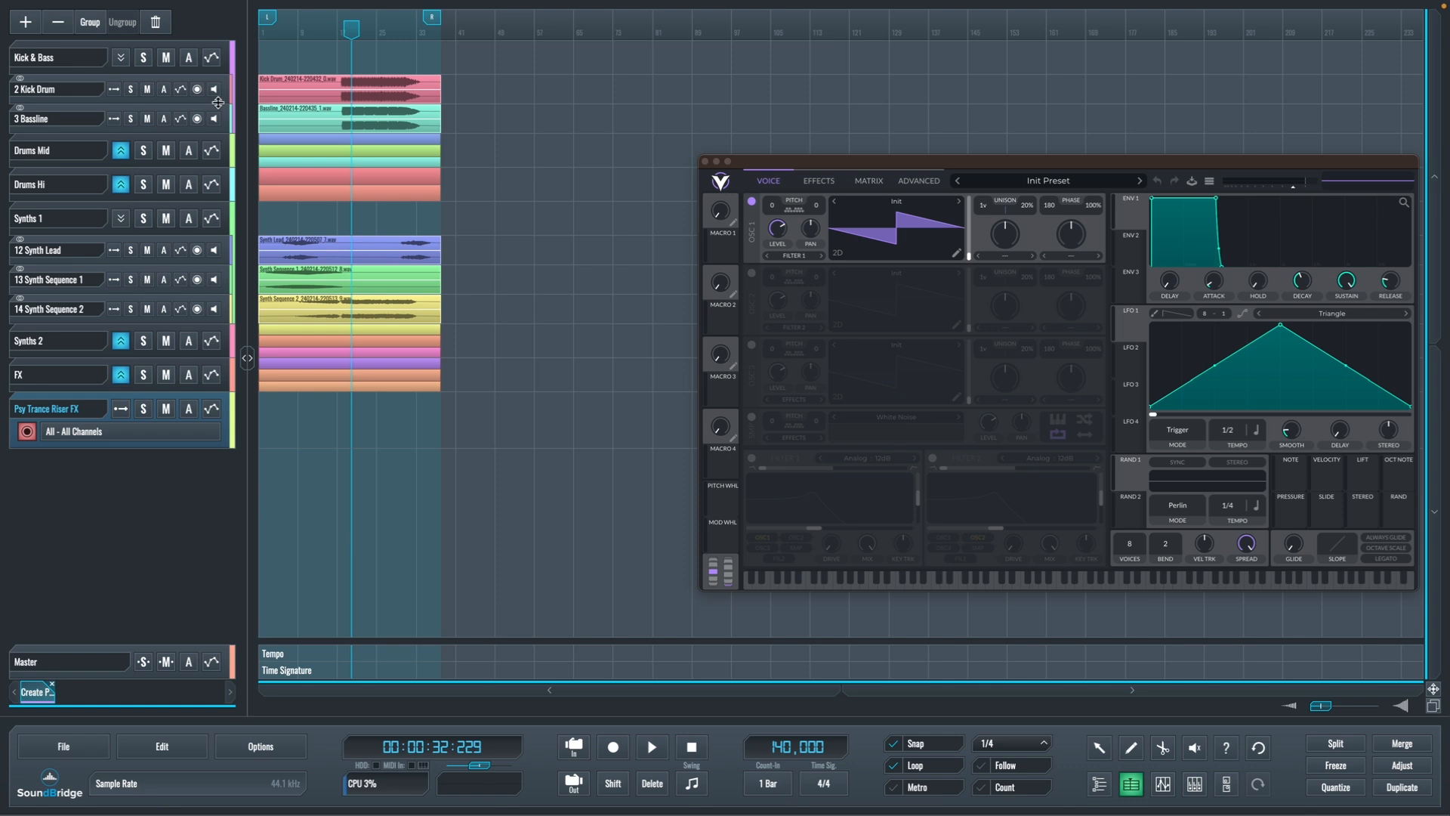
# Enlarge the Kick Drum track and, with snap at 1/1, place a copy of its kick section in the empty area after the arrangement
pyautogui.moveTo(218, 102); pyautogui.dragTo(218, 145)
pyautogui.moveTo(369, 133); pyautogui.dragTo(563, 133)
pyautogui.click(1009, 744)
pyautogui.click(997, 540)
pyautogui.moveTo(457, 93); pyautogui.dragTo(524, 87)
pyautogui.scroll(5, 550, 170)
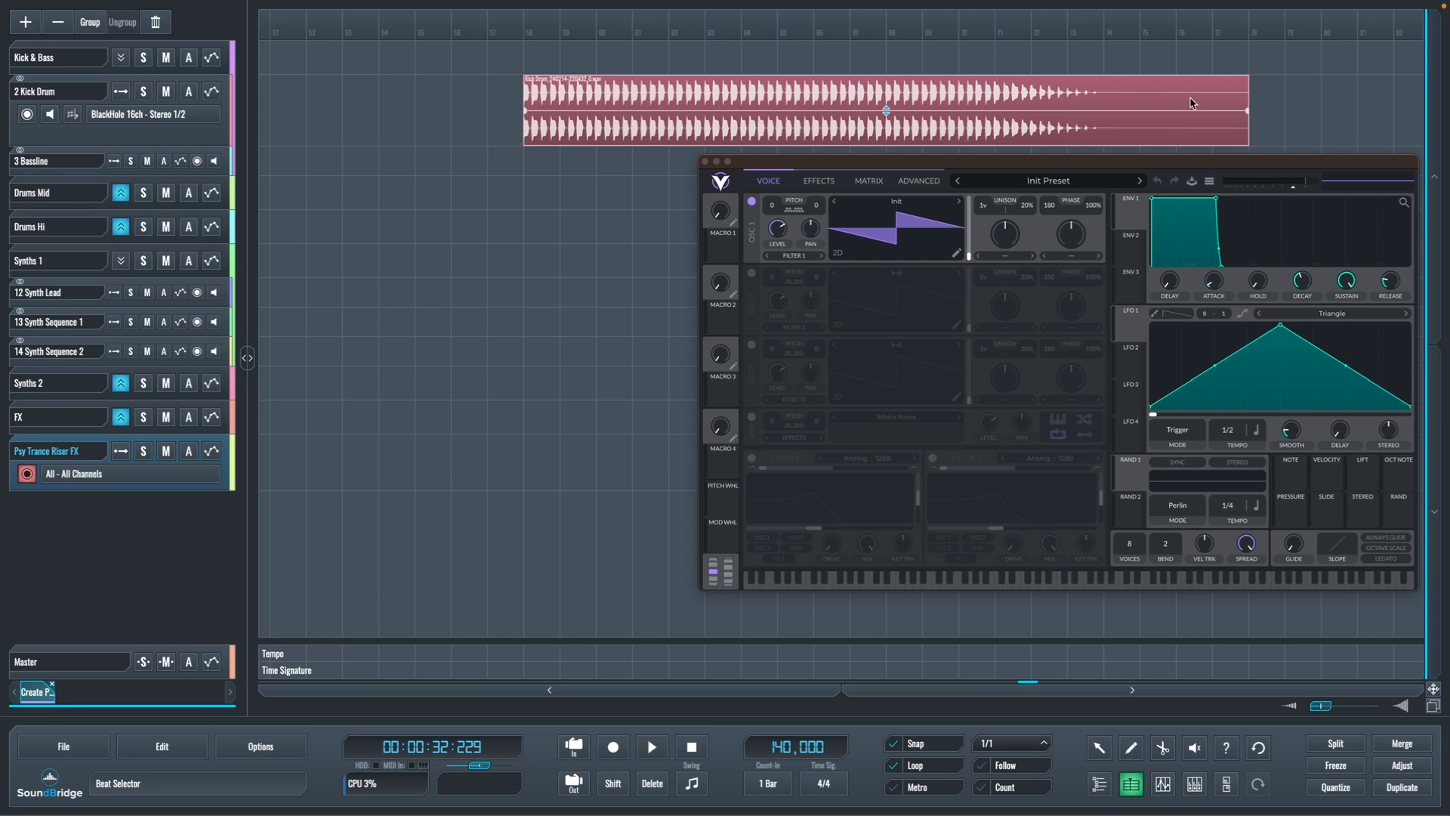
# Trim the copied kick clip to a single 1/8-note hit and add a short fade-out at its end
pyautogui.moveTo(1249, 123); pyautogui.dragTo(563, 123)
pyautogui.scroll(5, 552, 125)
pyautogui.click(1011, 744)
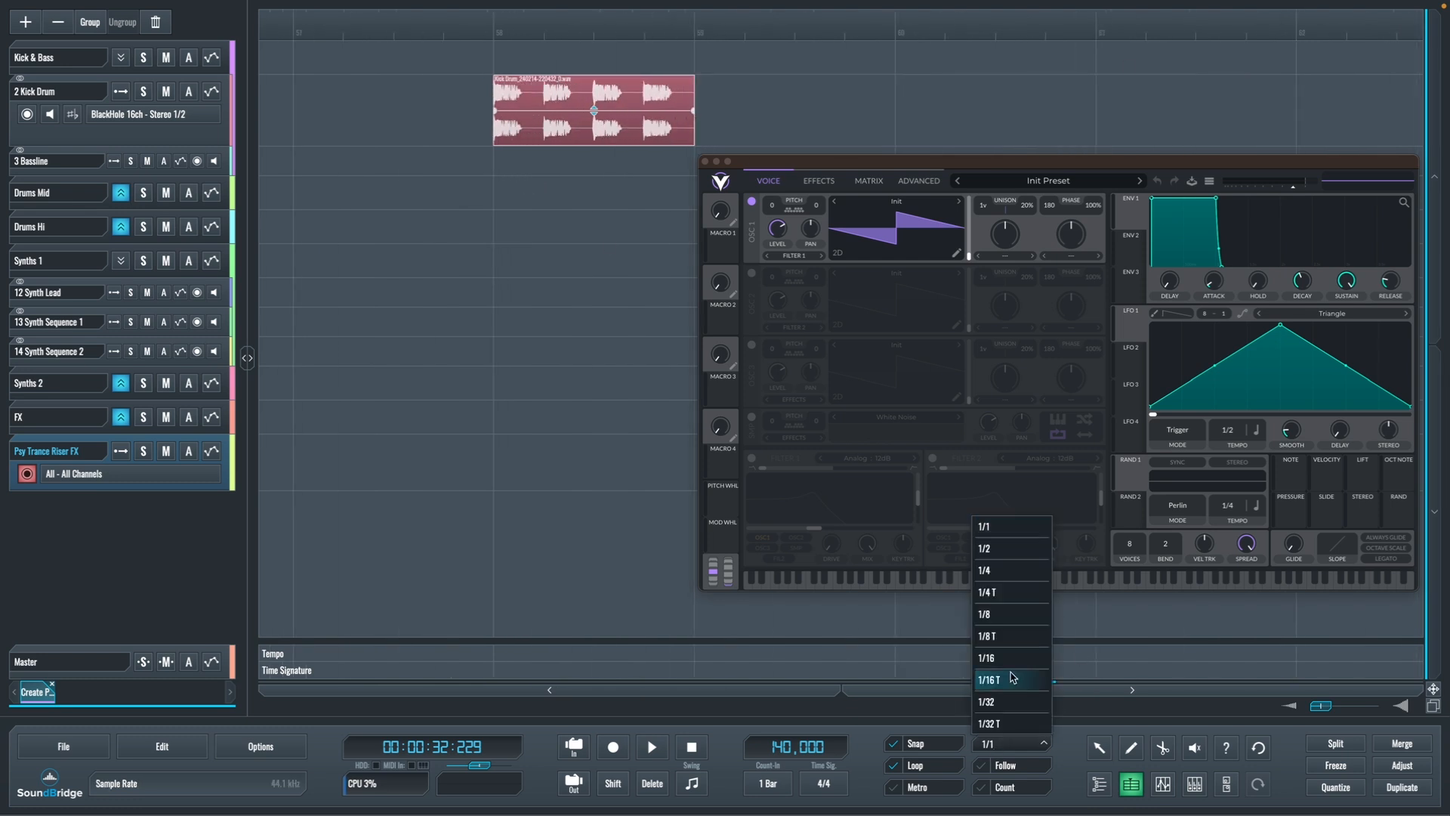
pyautogui.click(997, 616)
pyautogui.moveTo(686, 129); pyautogui.dragTo(518, 113)
pyautogui.scroll(5, 518, 113)
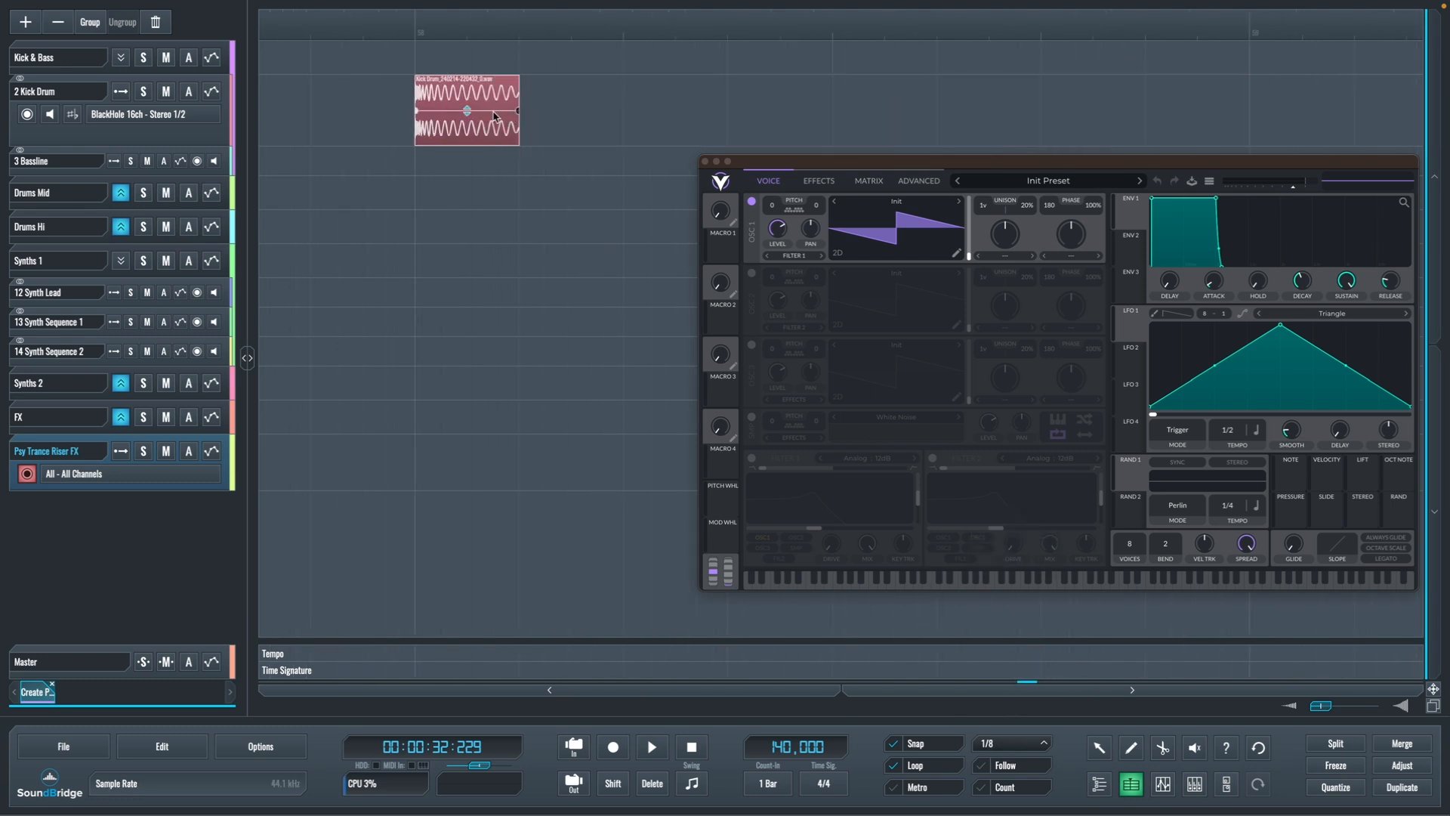
pyautogui.click(1010, 744)
pyautogui.click(1008, 682)
# Set the snap to 1/16, duplicate the kick hit seven times to fill one bar, and play it back
pyautogui.click(1010, 744)
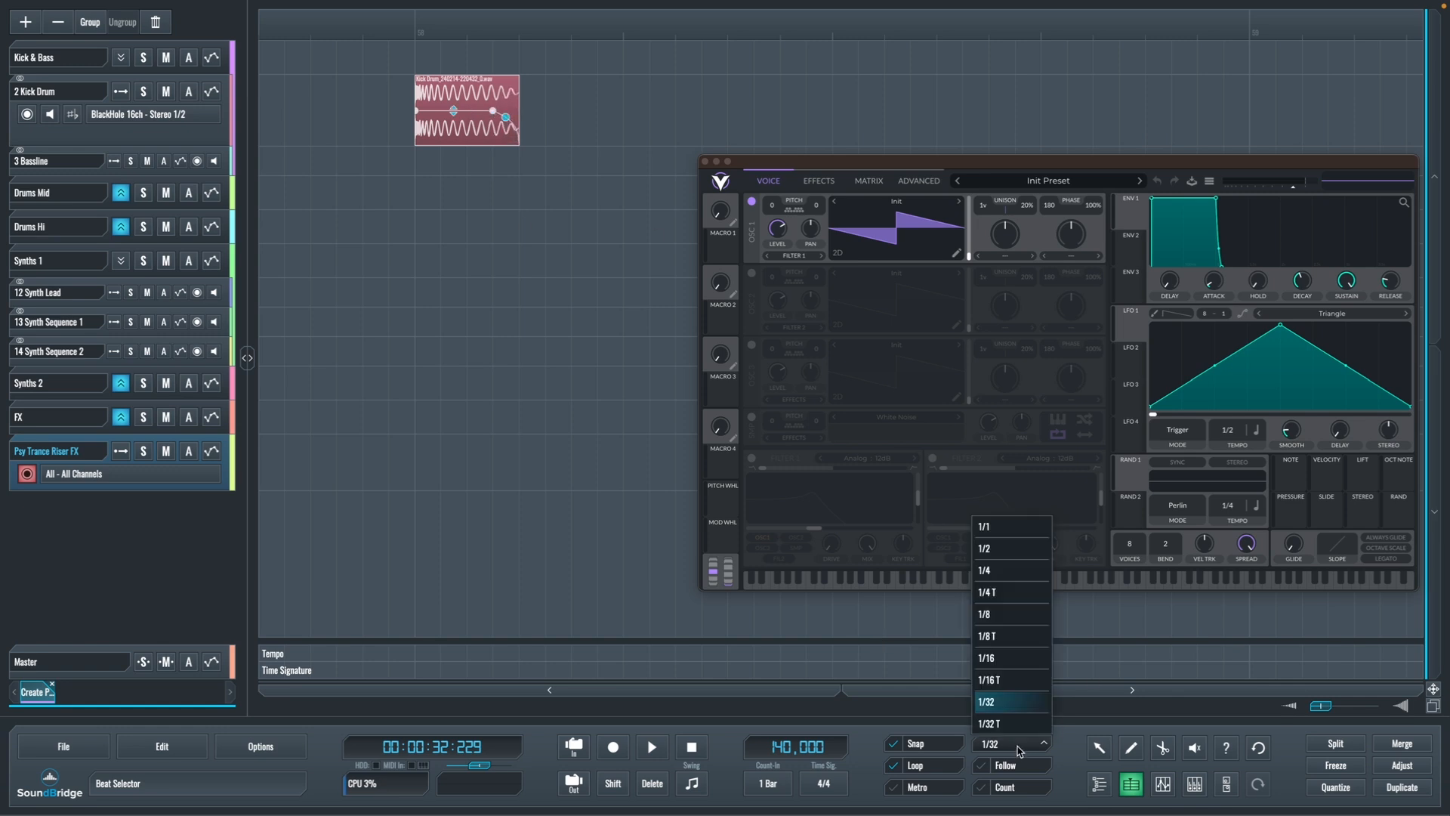
pyautogui.click(1005, 657)
pyautogui.scroll(-3, 492, 227)
pyautogui.hotkey('ctrl', 'd')
pyautogui.hotkey('ctrl', 'd')
pyautogui.hotkey('ctrl', 'd')
pyautogui.hotkey('ctrl', 'd')
pyautogui.hotkey('ctrl', 'd')
pyautogui.hotkey('ctrl', 'd')
pyautogui.hotkey('ctrl', 'd')
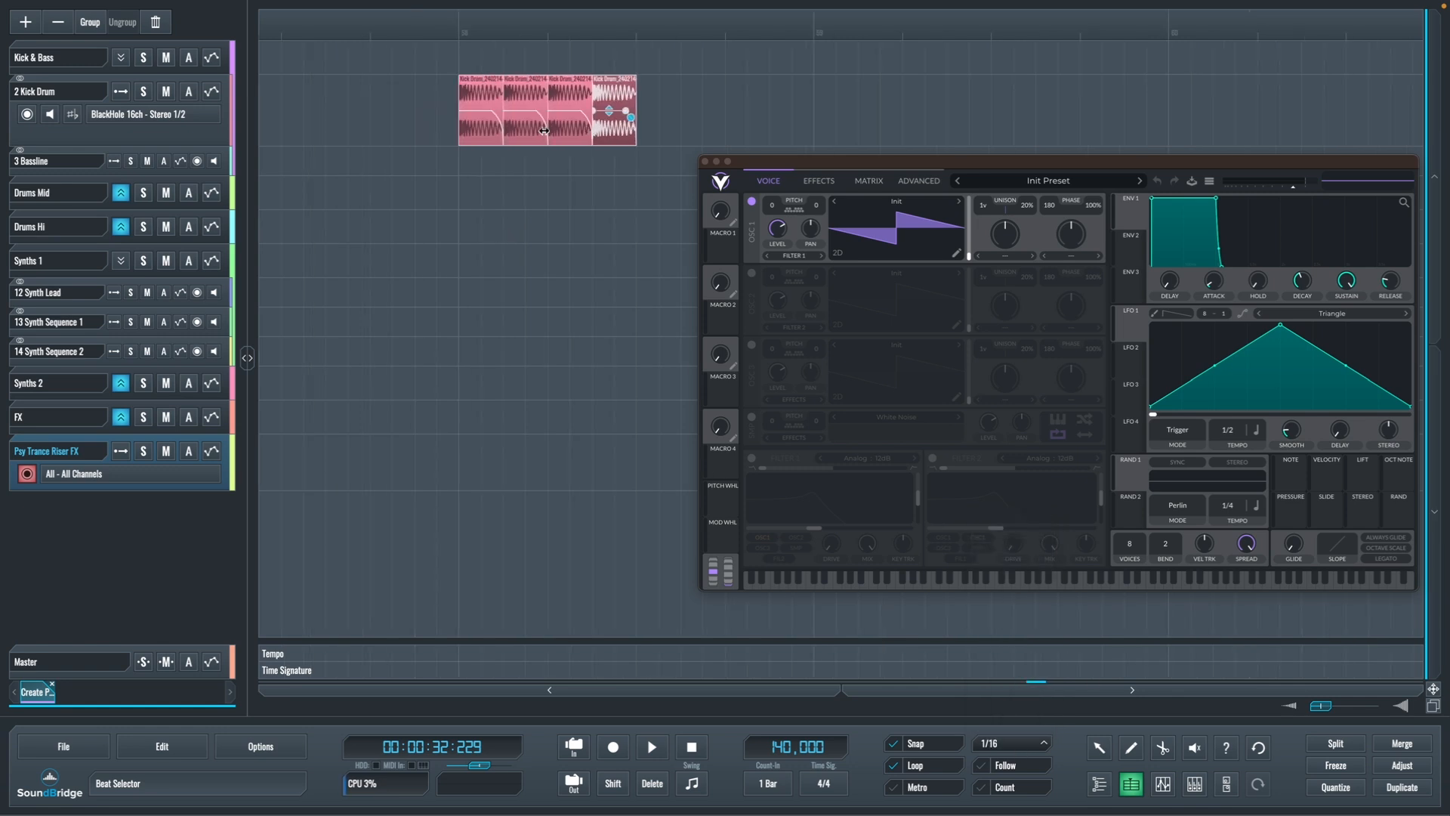
pyautogui.press('space')
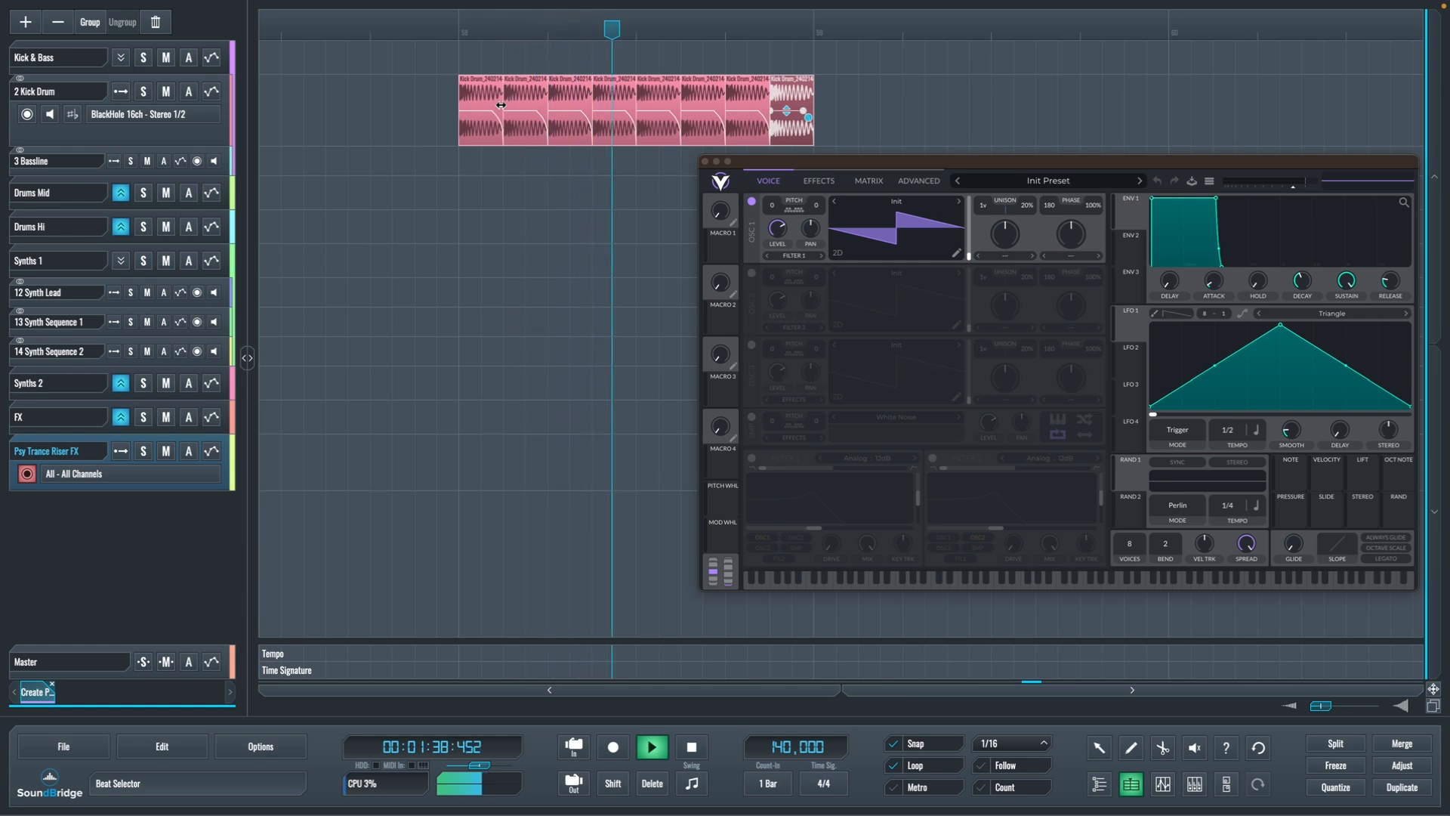
pyautogui.press('space')
# Move the loop region so that it spans exactly the one-bar row of kick hits
pyautogui.scroll(-5, 453, 109)
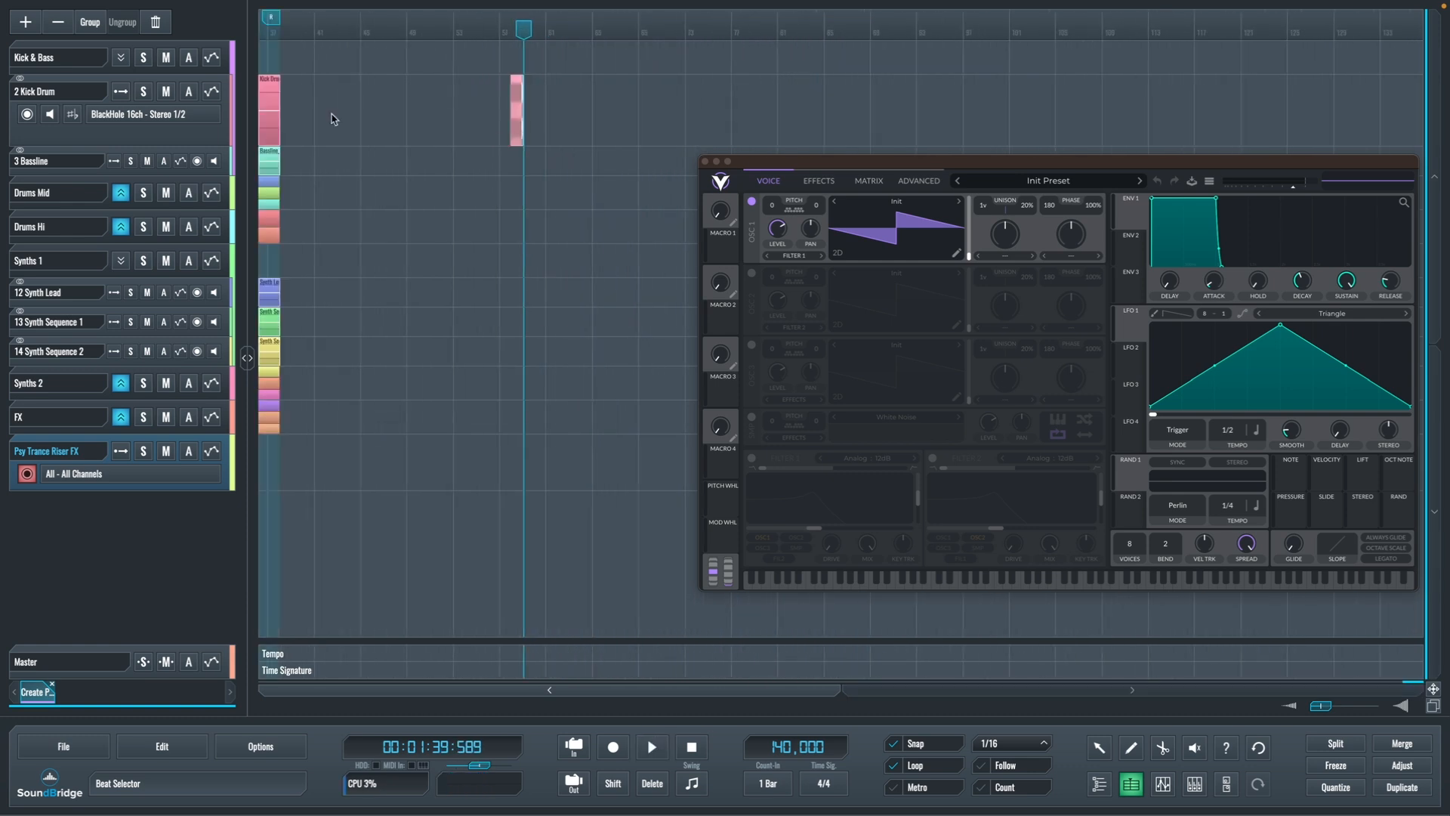
pyautogui.moveTo(274, 32); pyautogui.dragTo(872, 18)
pyautogui.hscroll(-5, 301, 120)
pyautogui.scroll(6, 880, 90)
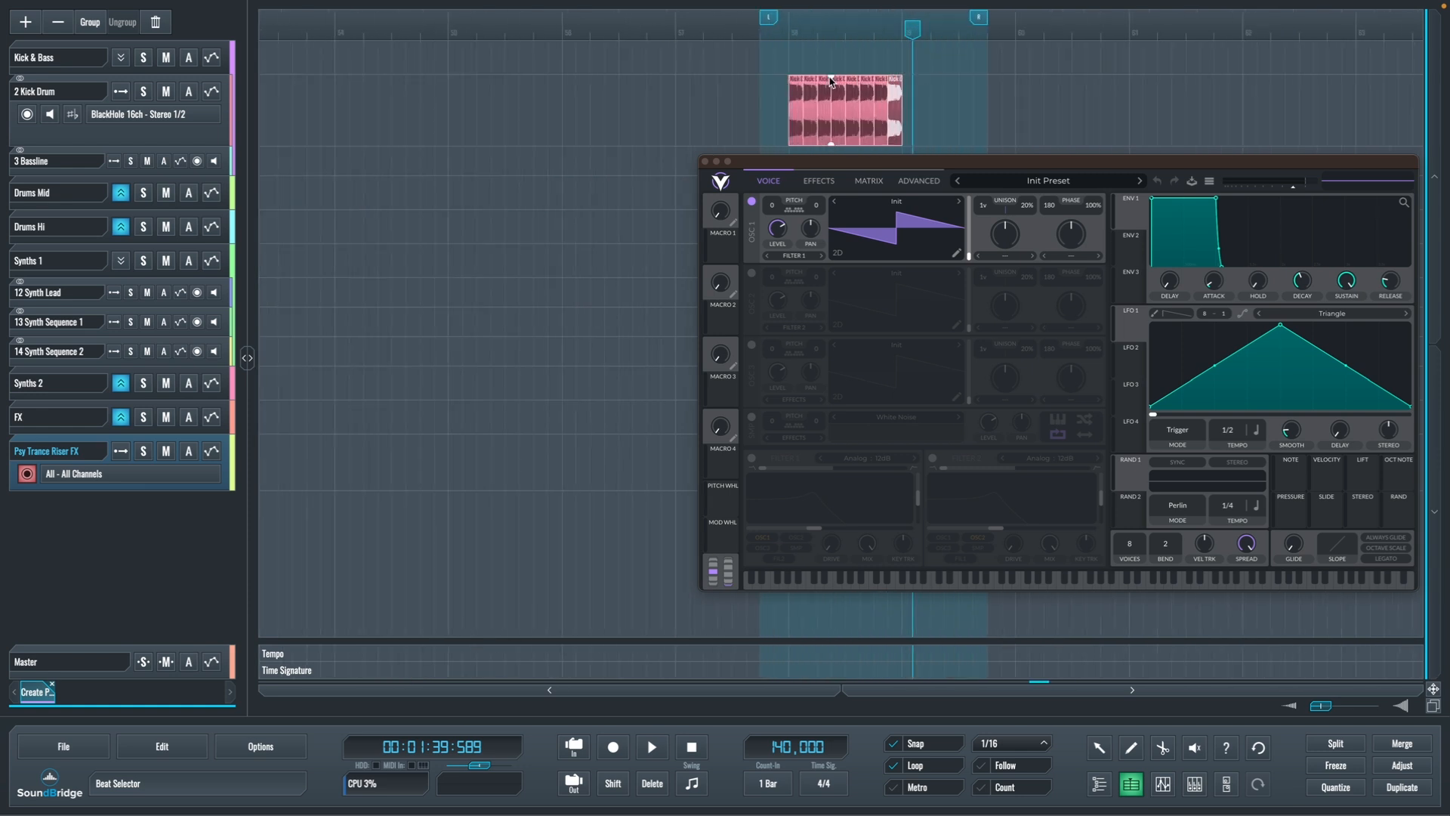
pyautogui.scroll(3, 831, 95)
pyautogui.hscroll(4, 663, 123)
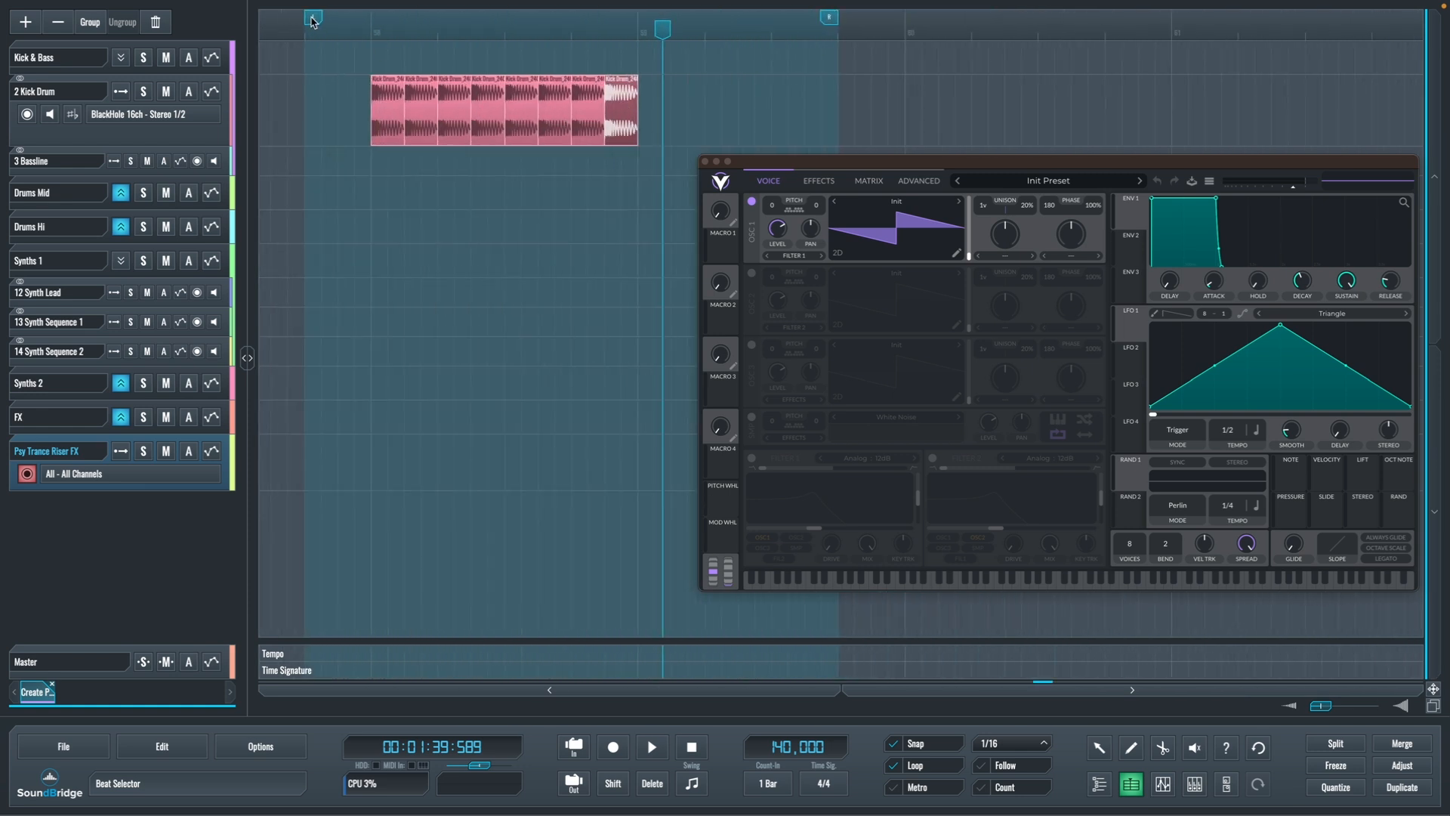
pyautogui.moveTo(314, 18); pyautogui.dragTo(380, 18)
pyautogui.moveTo(829, 16); pyautogui.dragTo(632, 37)
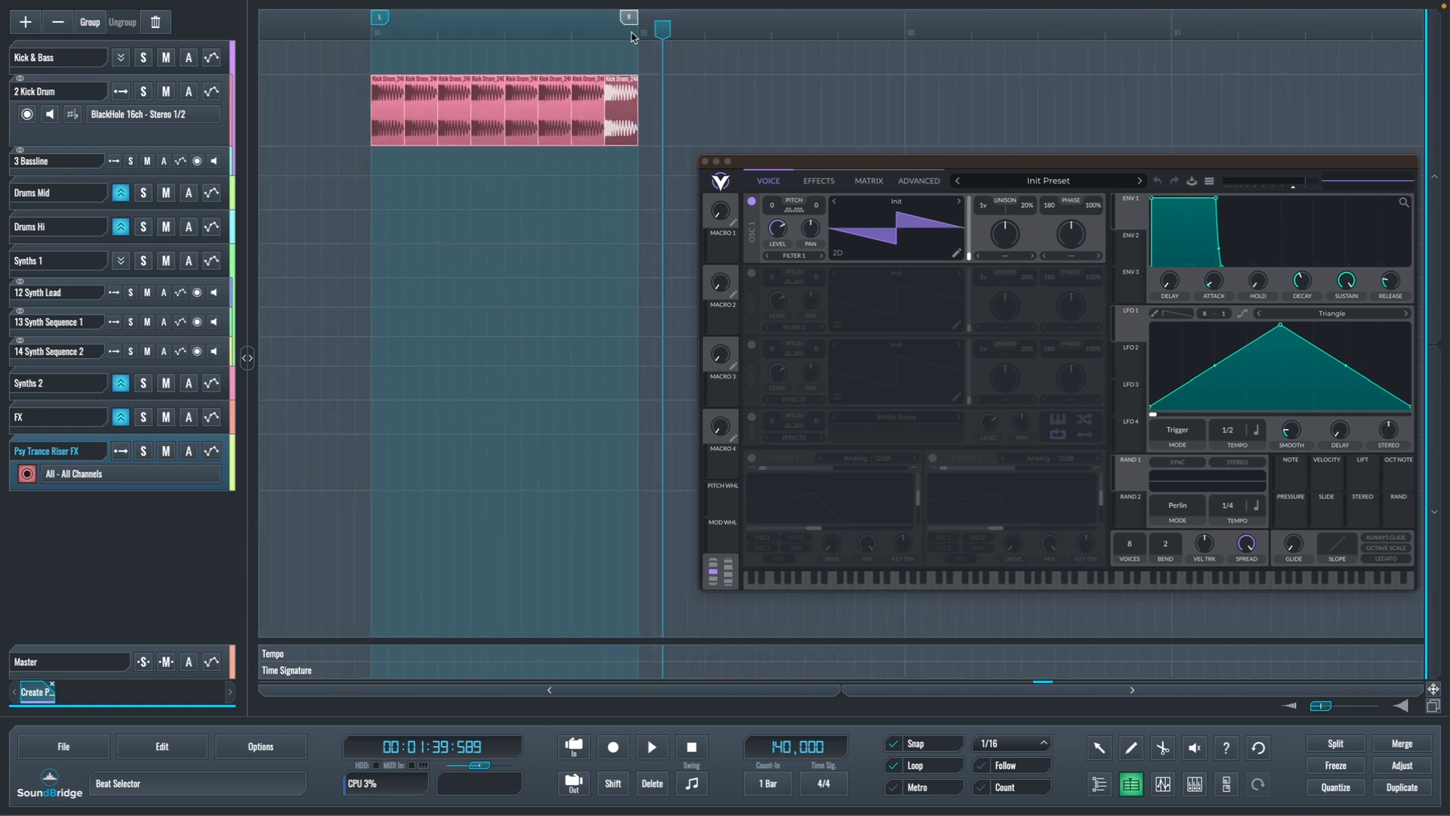
# Merge all eight kick hits into one clip and bounce it to a single audio file
pyautogui.click(657, 131)
pyautogui.moveTo(687, 110); pyautogui.dragTo(330, 122)
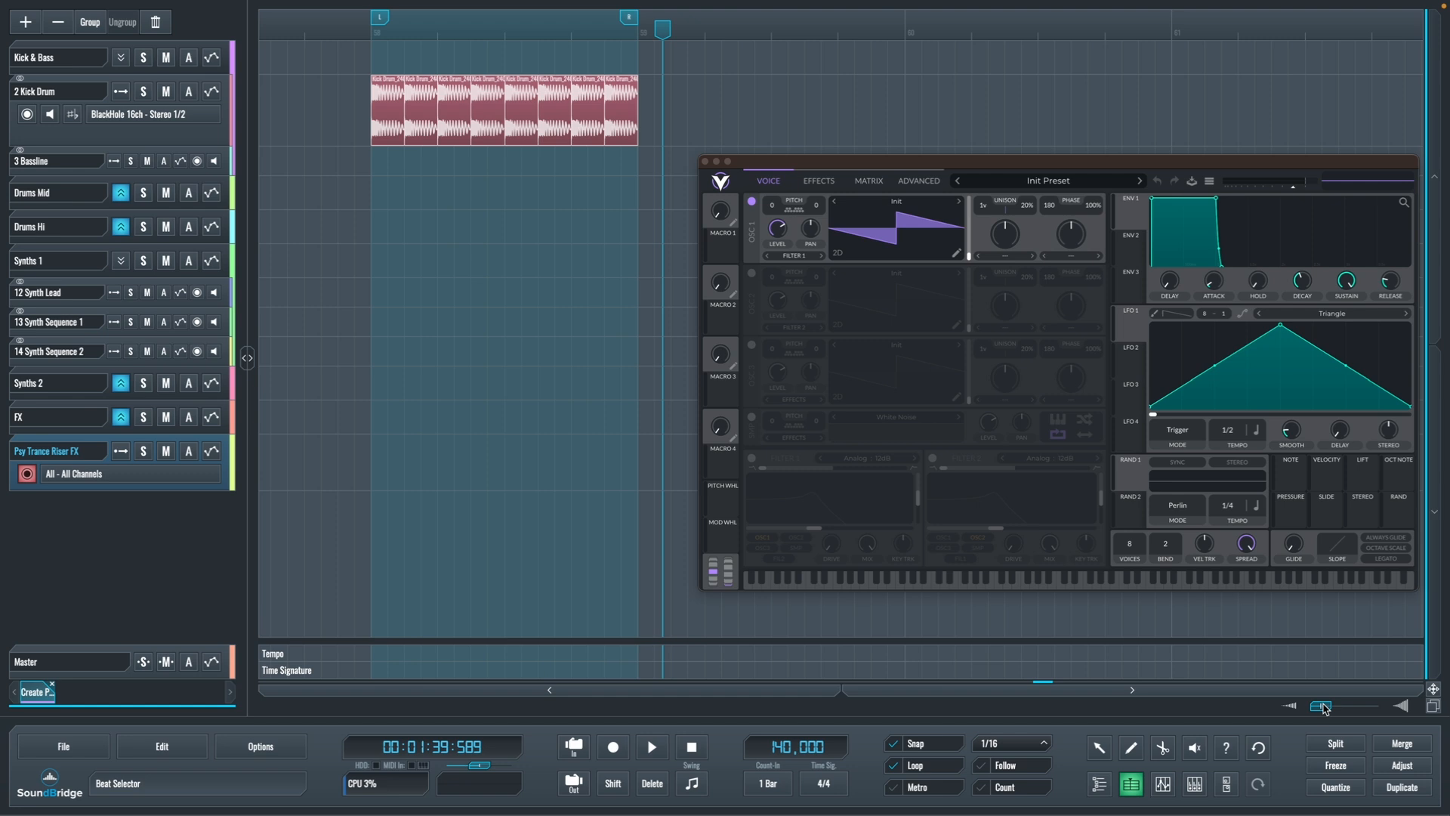
pyautogui.click(1403, 748)
pyautogui.doubleClick(538, 100)
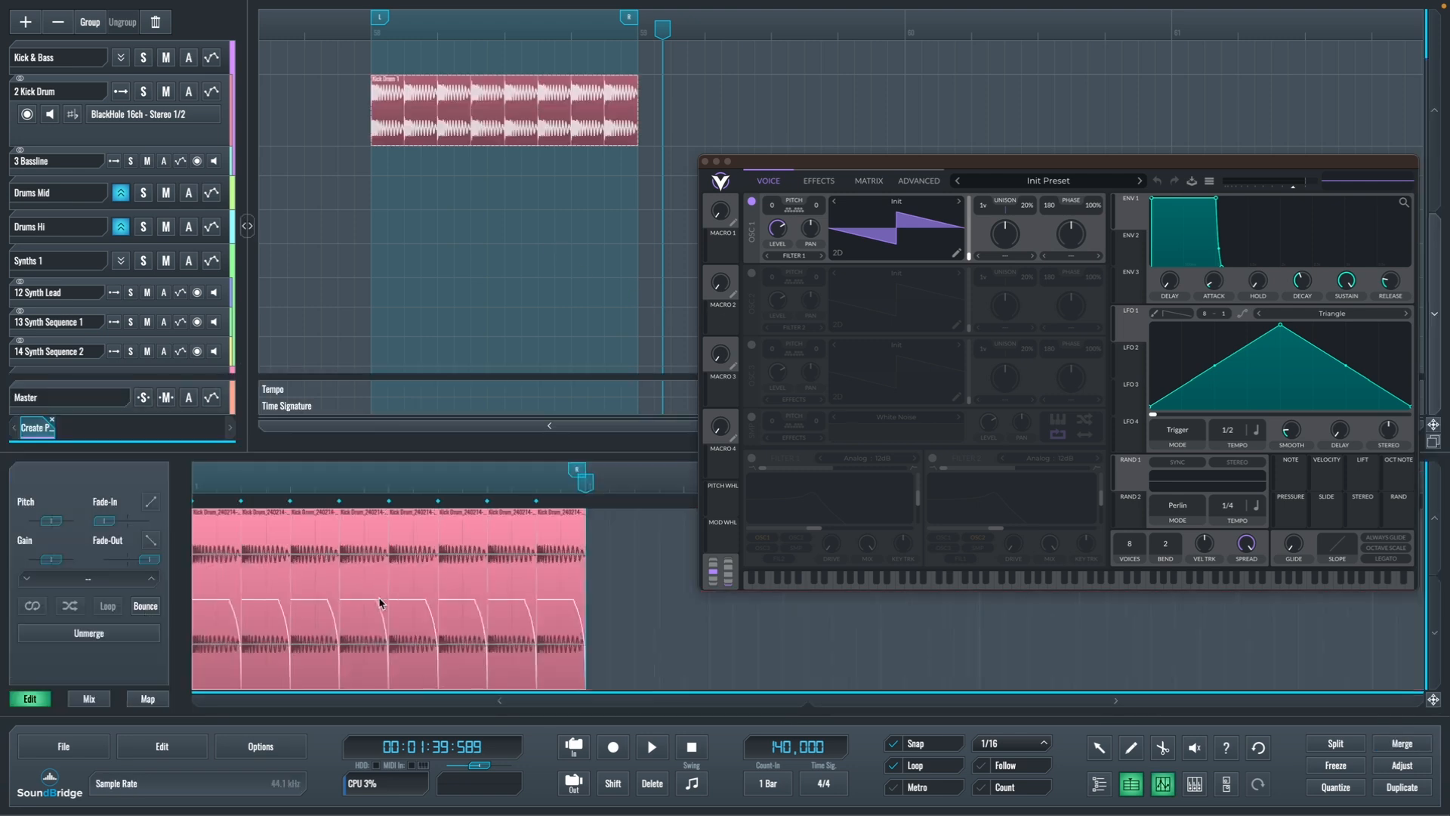
pyautogui.click(145, 606)
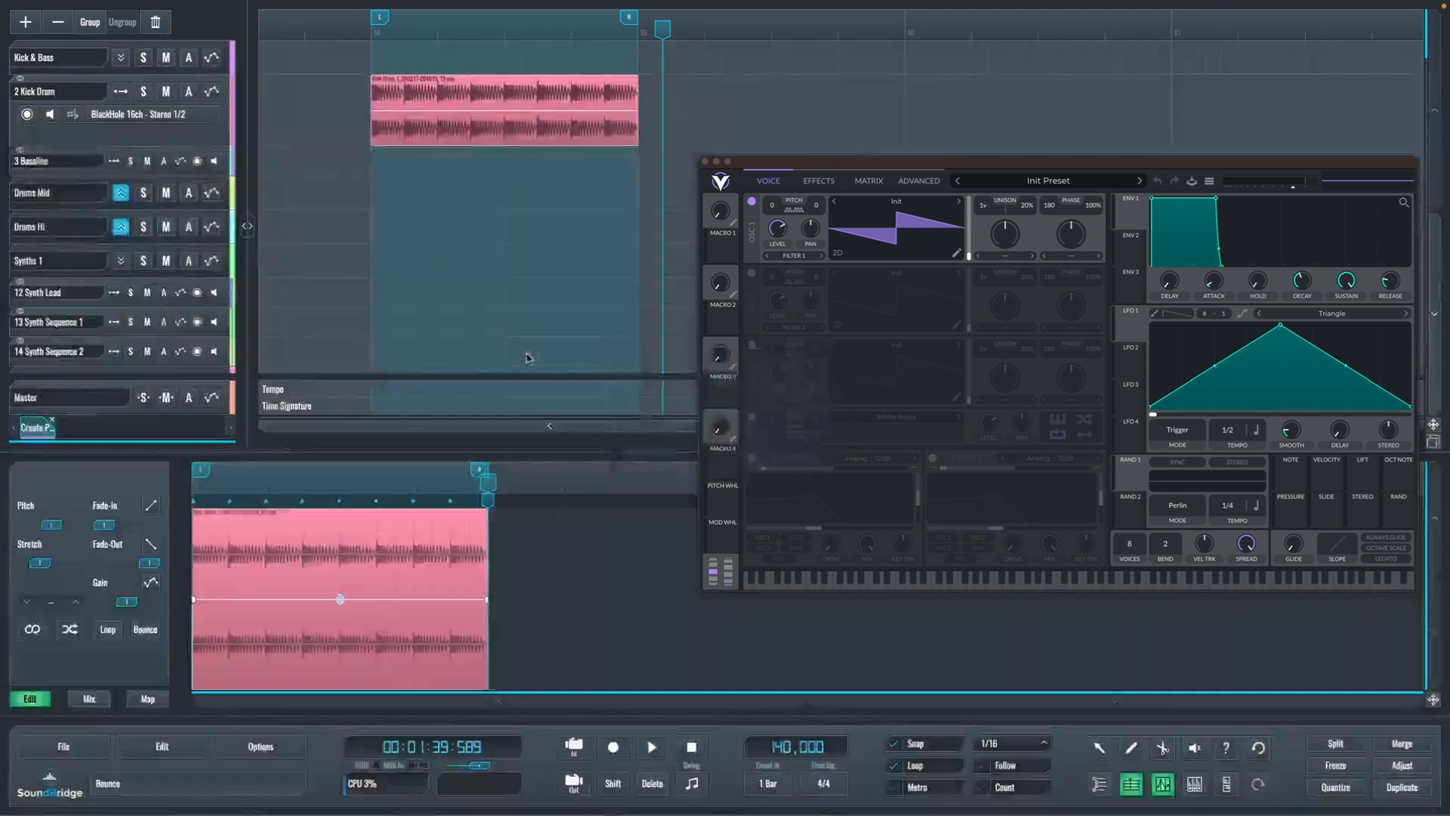
pyautogui.click(1163, 784)
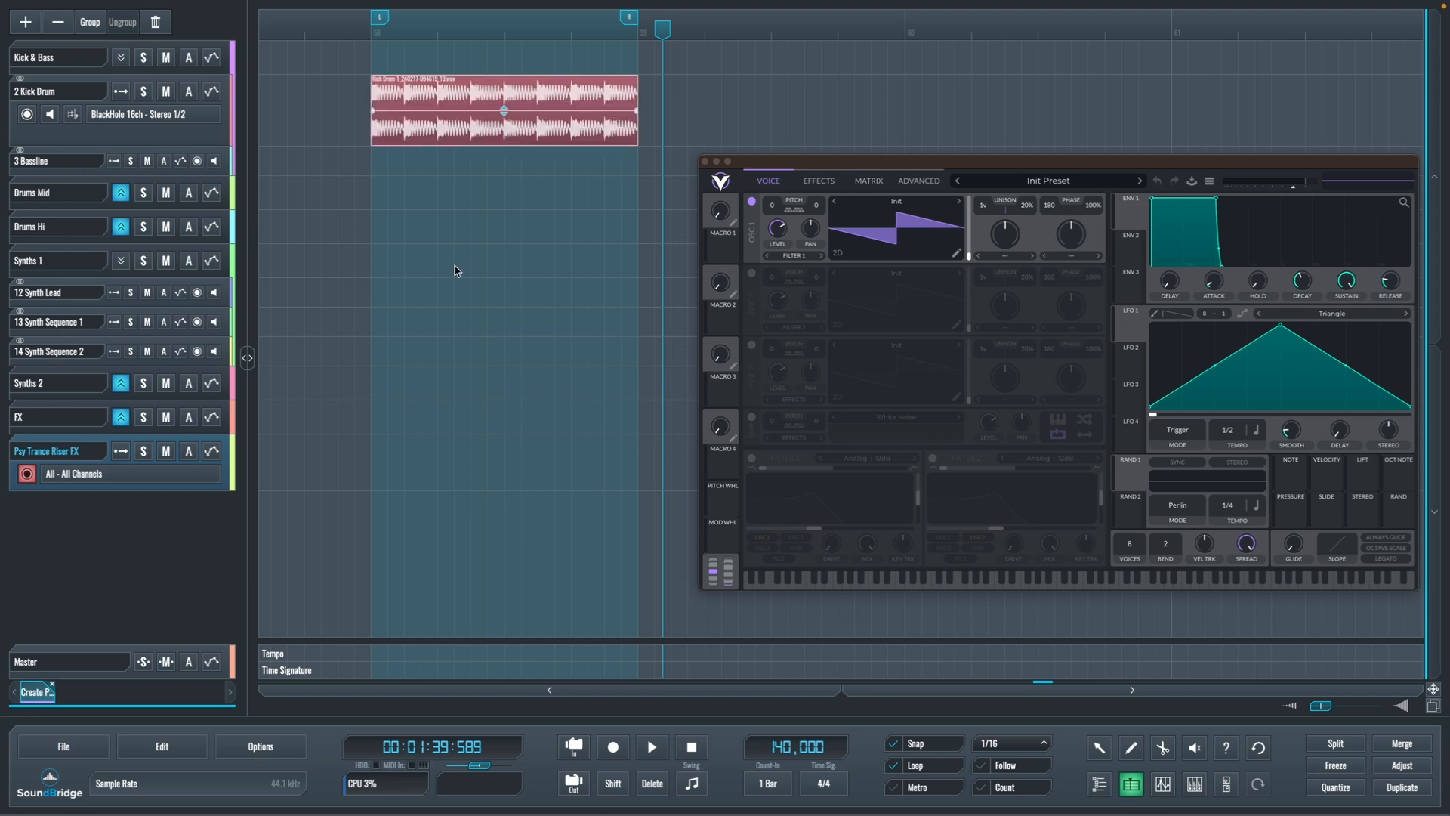
# Enable the sampler in Vital and load the bounced kick clip into it as the sample
pyautogui.click(752, 417)
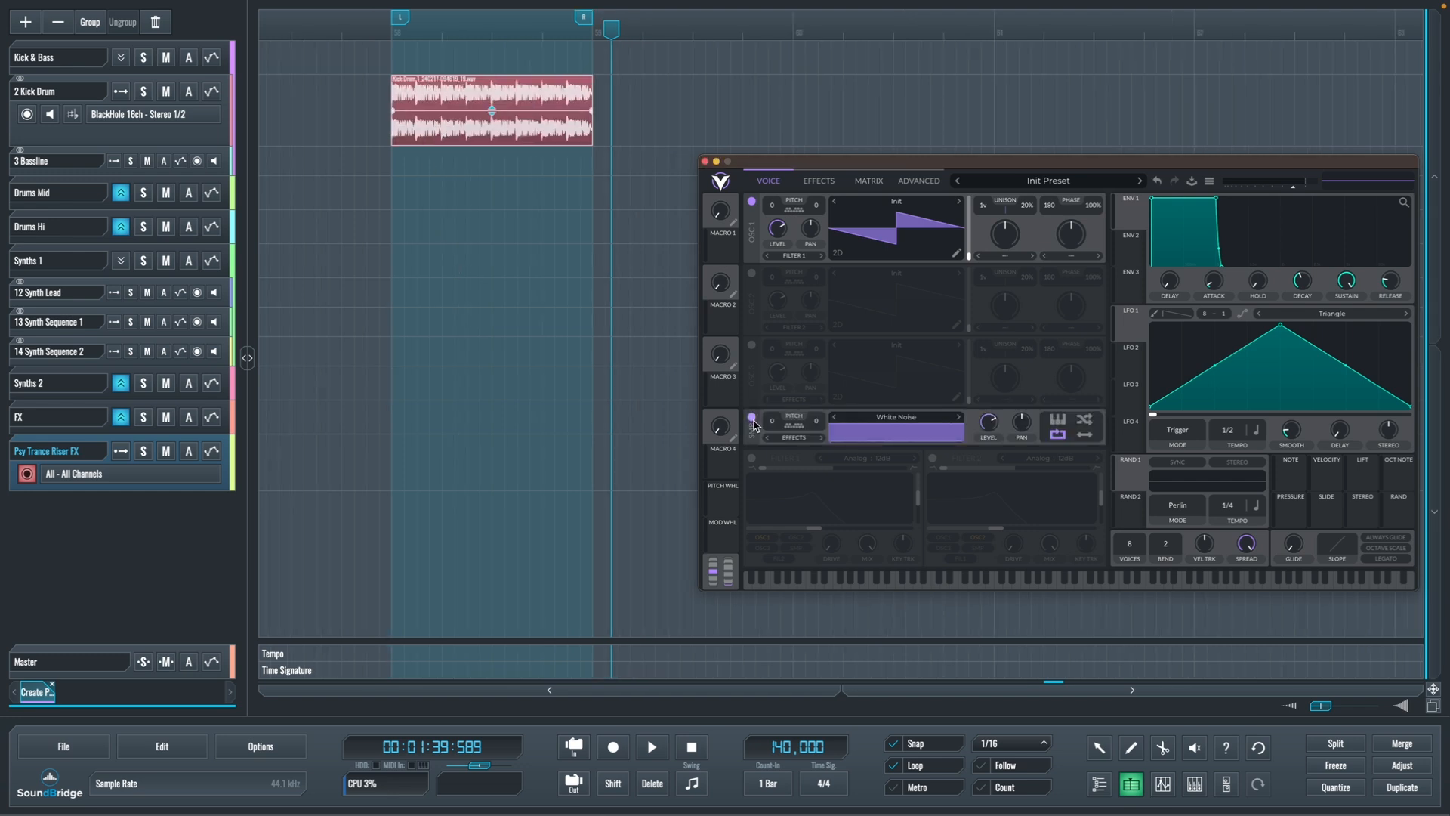
pyautogui.moveTo(456, 93); pyautogui.dragTo(894, 446)
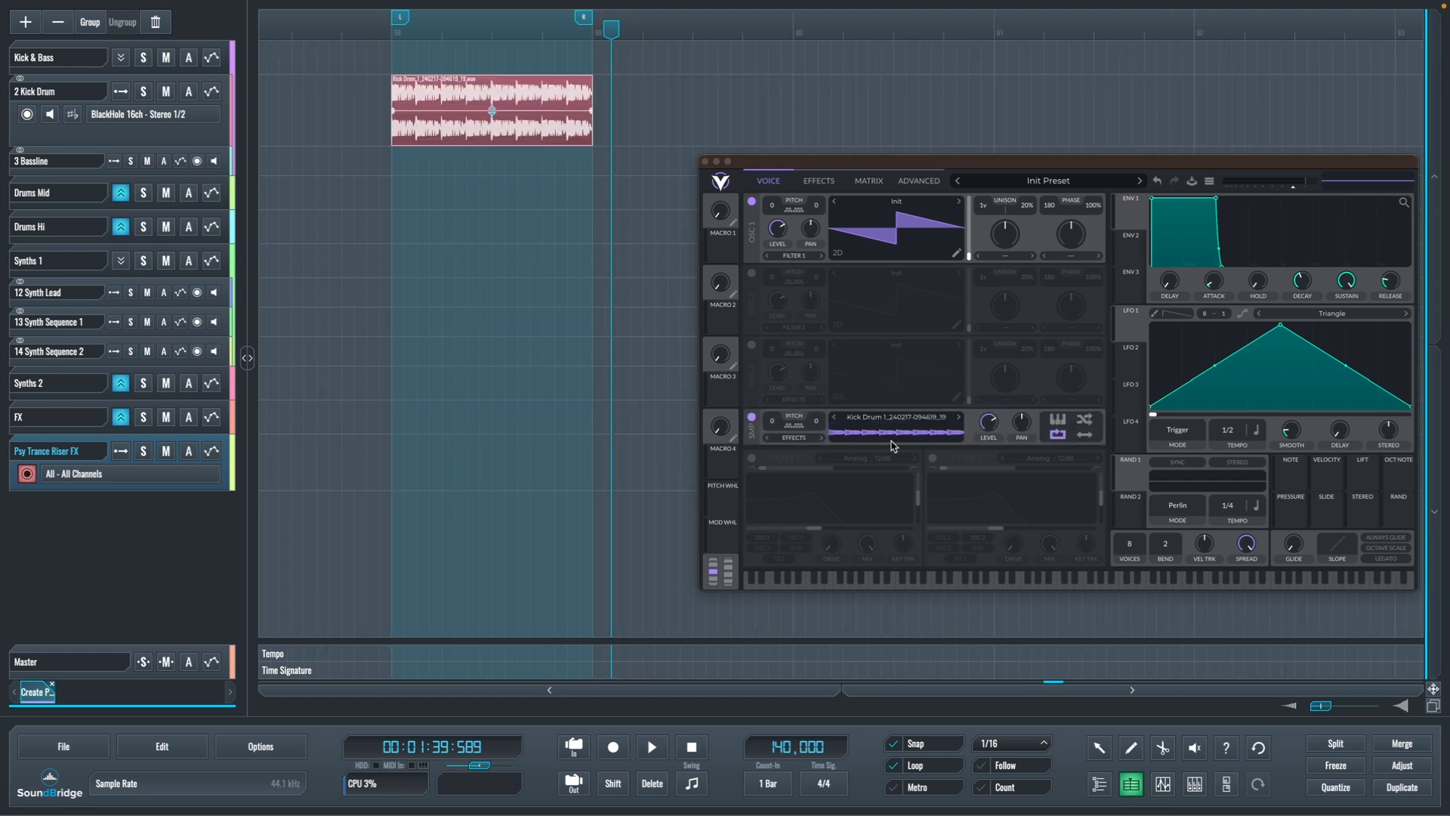
# Set the loop region to cover the whole arrangement from bar 1 to the end of its clips
pyautogui.scroll(-5, 550, 314)
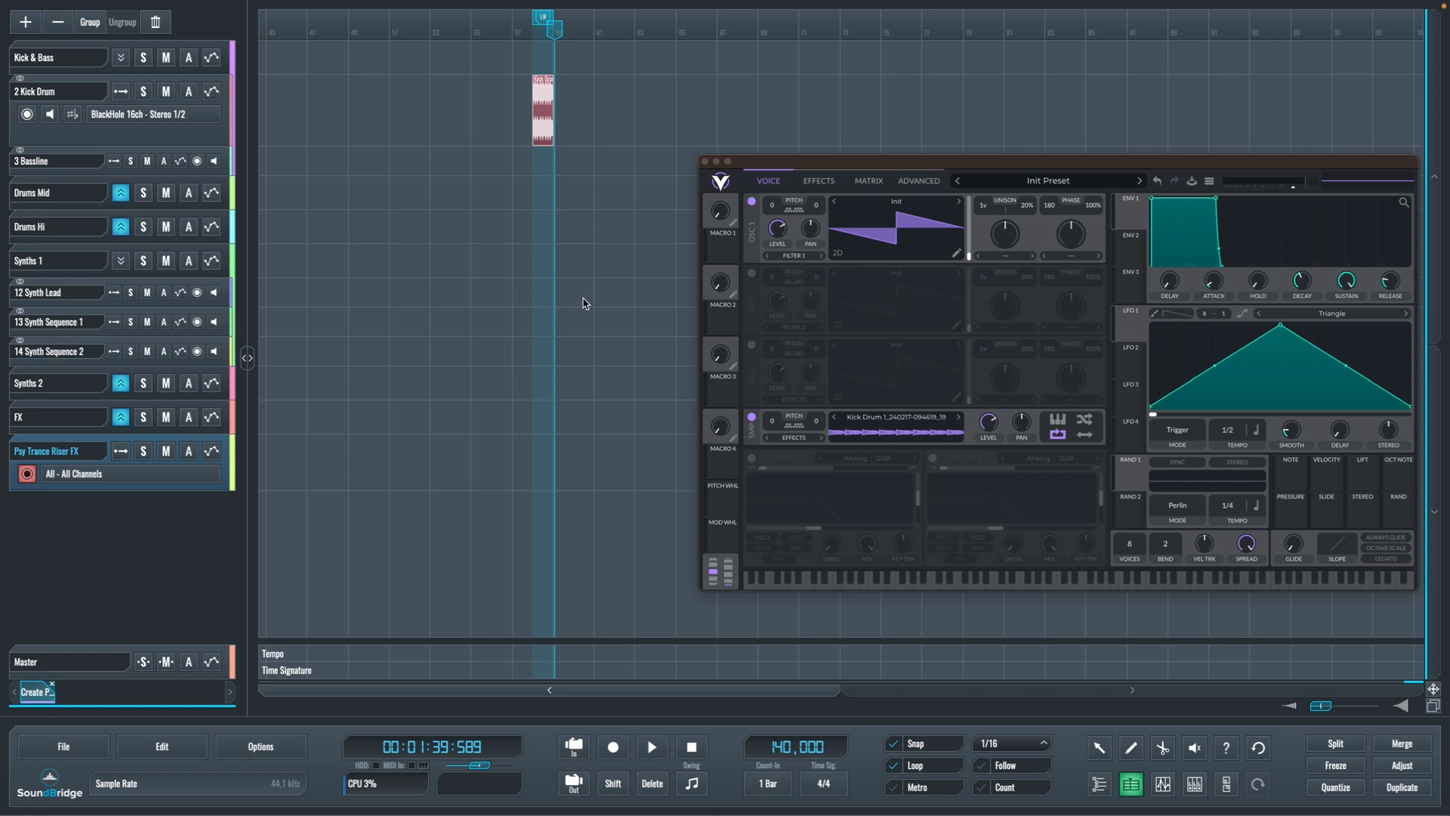
pyautogui.scroll(-3, 583, 303)
pyautogui.scroll(1, 637, 193)
pyautogui.moveTo(749, 20); pyautogui.dragTo(89, 34)
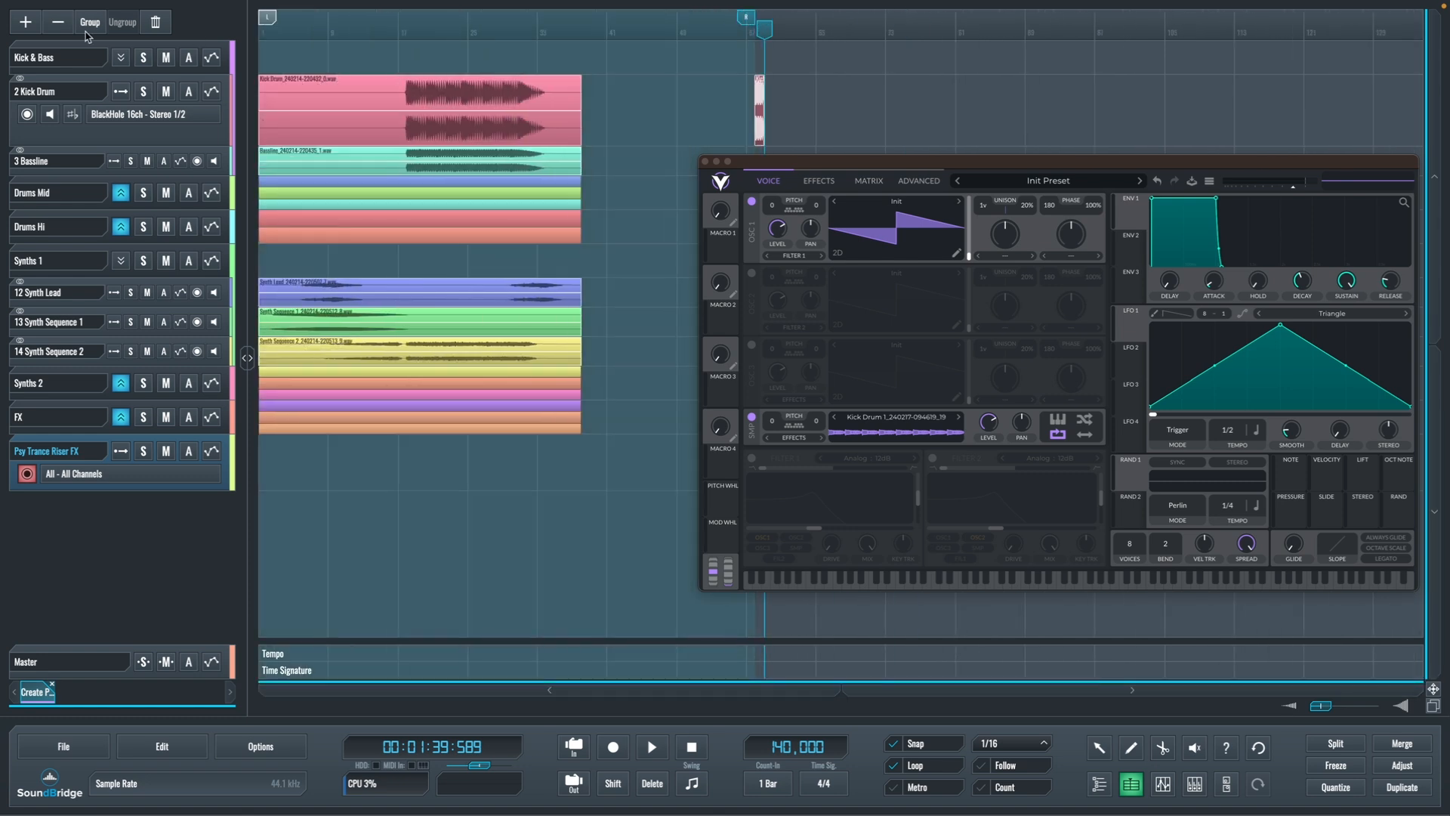
pyautogui.click(684, 136)
pyautogui.moveTo(744, 23); pyautogui.dragTo(573, 23)
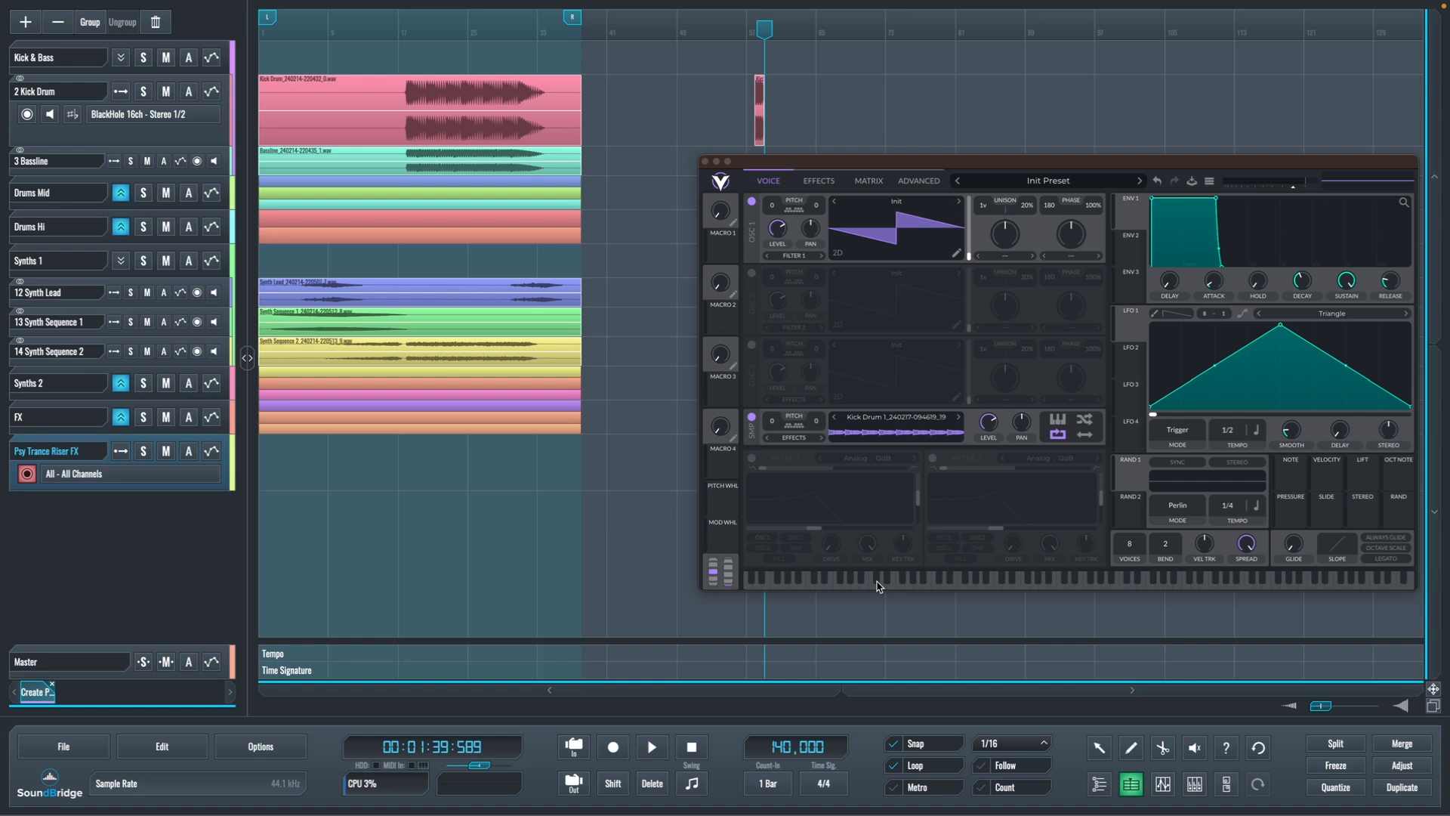
# Set the snap to 1/1 and turn off oscillator 1 in Vital
pyautogui.click(1006, 744)
pyautogui.click(1005, 526)
pyautogui.click(752, 202)
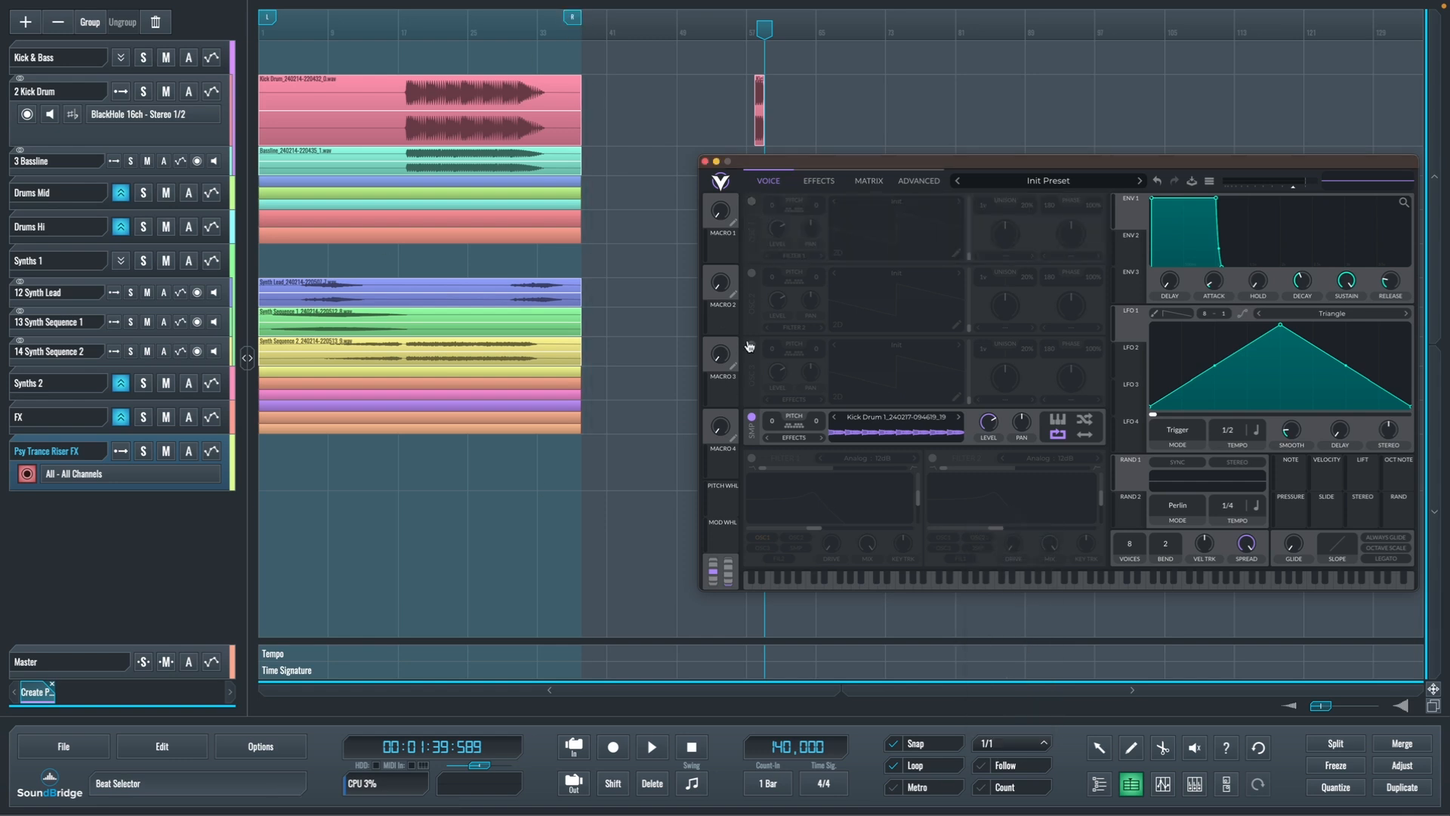
# Expand the Synths 2 group and draw an eight-bar clip from bar 10 to bar 18 on the Psy Trance Riser FX track
pyautogui.press('Home')
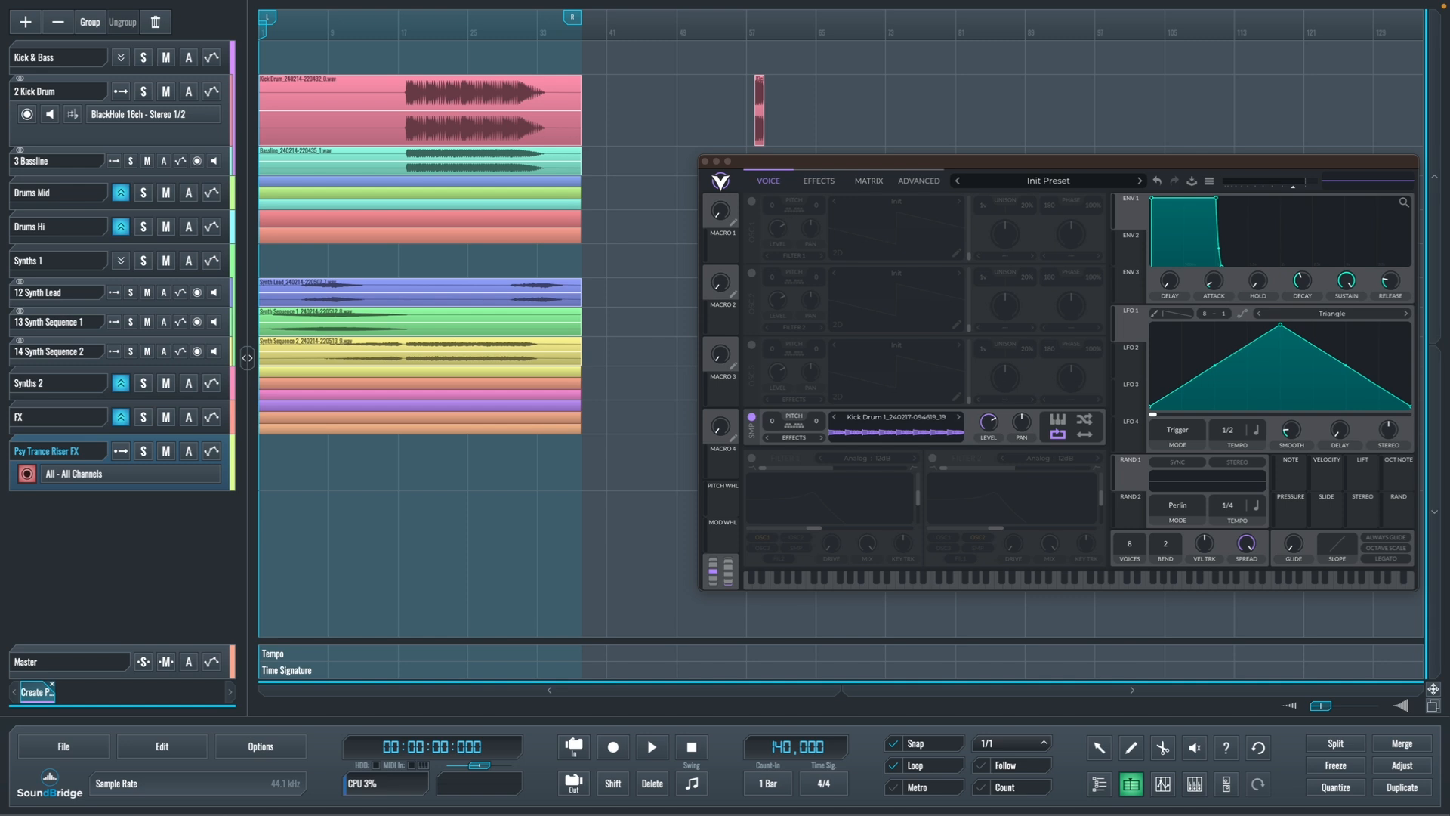
pyautogui.scroll(3, 298, 477)
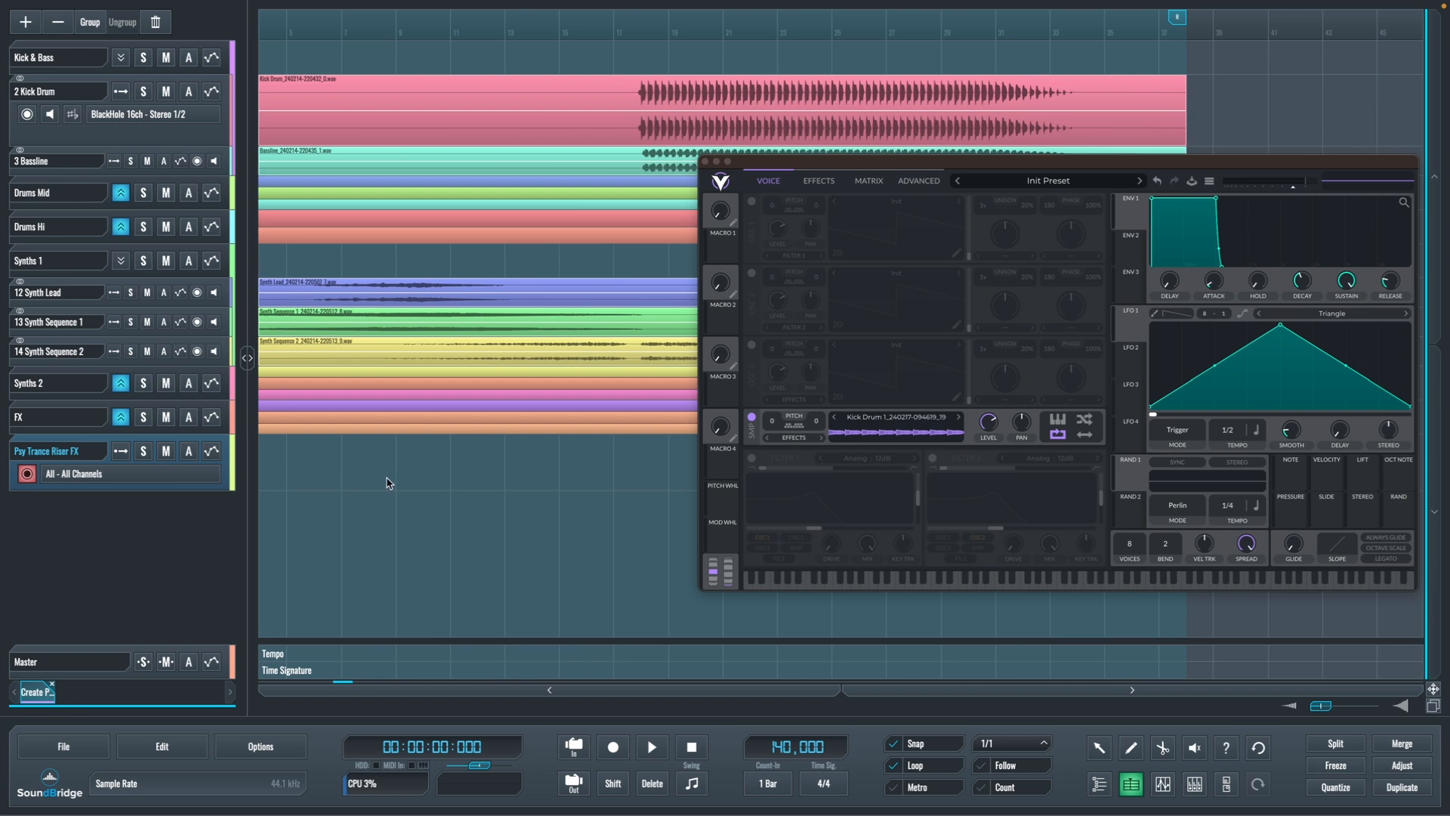
pyautogui.click(121, 193)
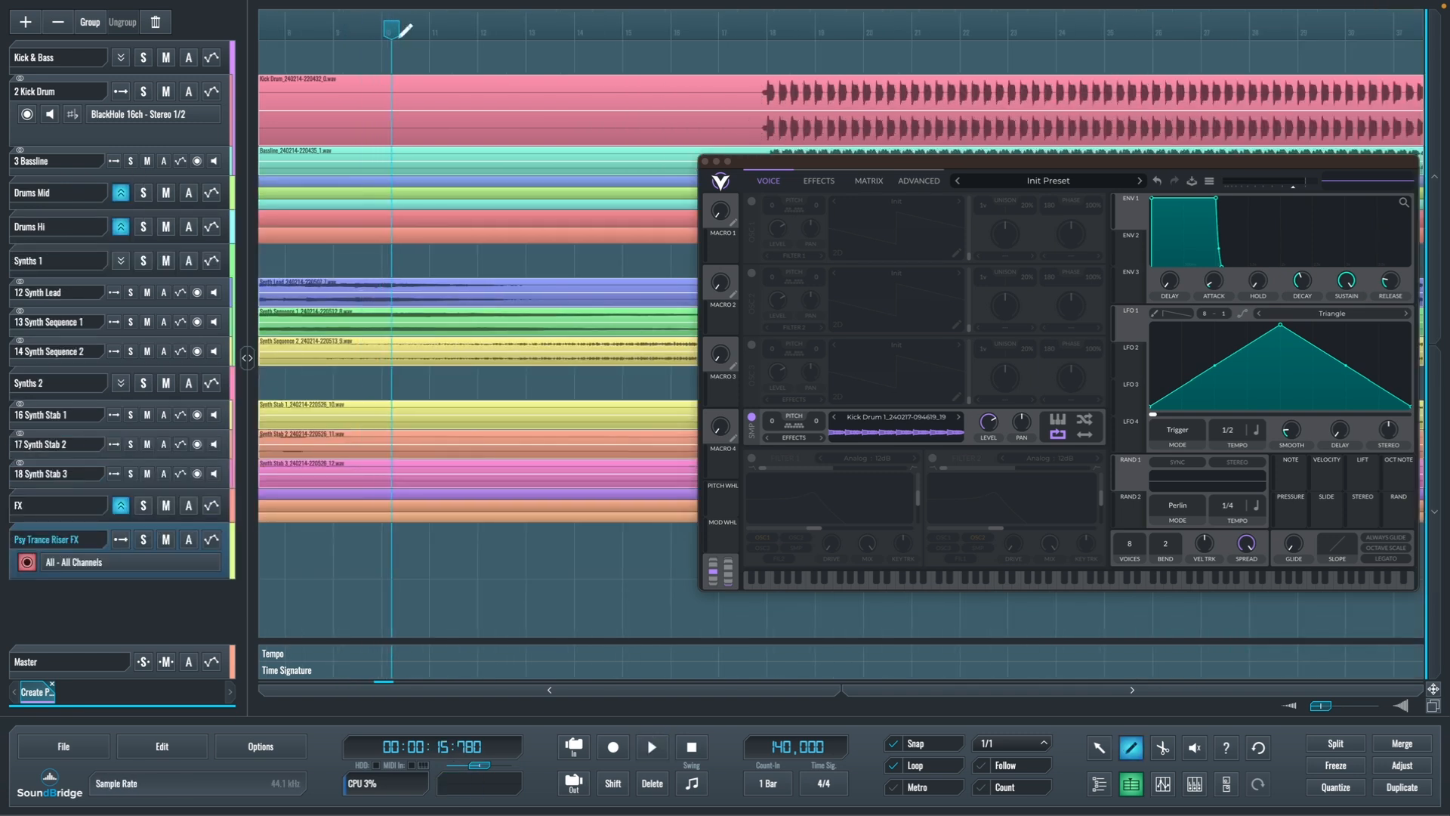
pyautogui.moveTo(392, 565); pyautogui.dragTo(590, 559)
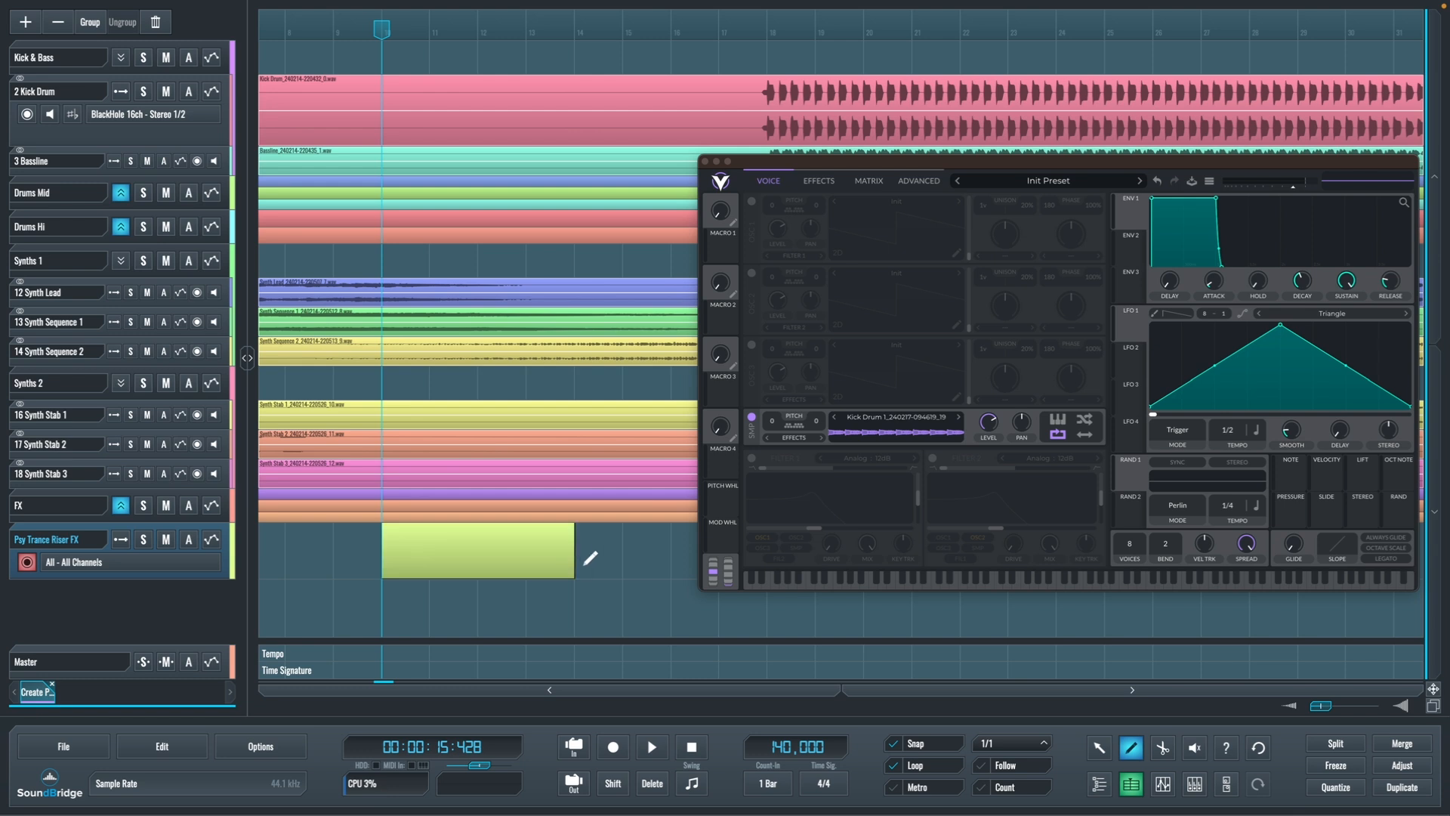
pyautogui.scroll(-2, 480, 568)
pyautogui.moveTo(515, 569); pyautogui.dragTo(598, 554)
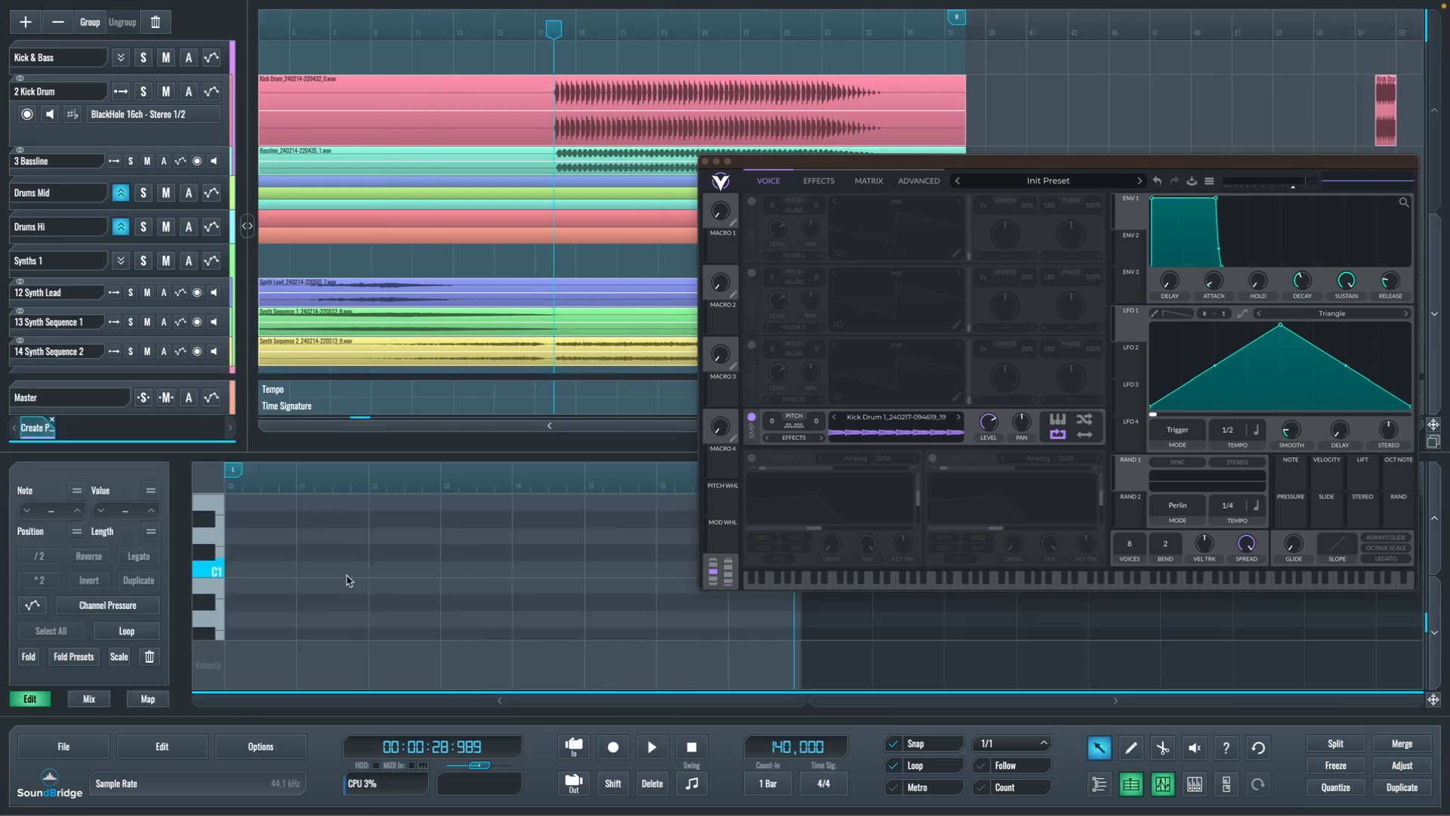
# Draw a C1 note in the riser clip and extend it across the clip's full length
pyautogui.press('2')
pyautogui.click(248, 570)
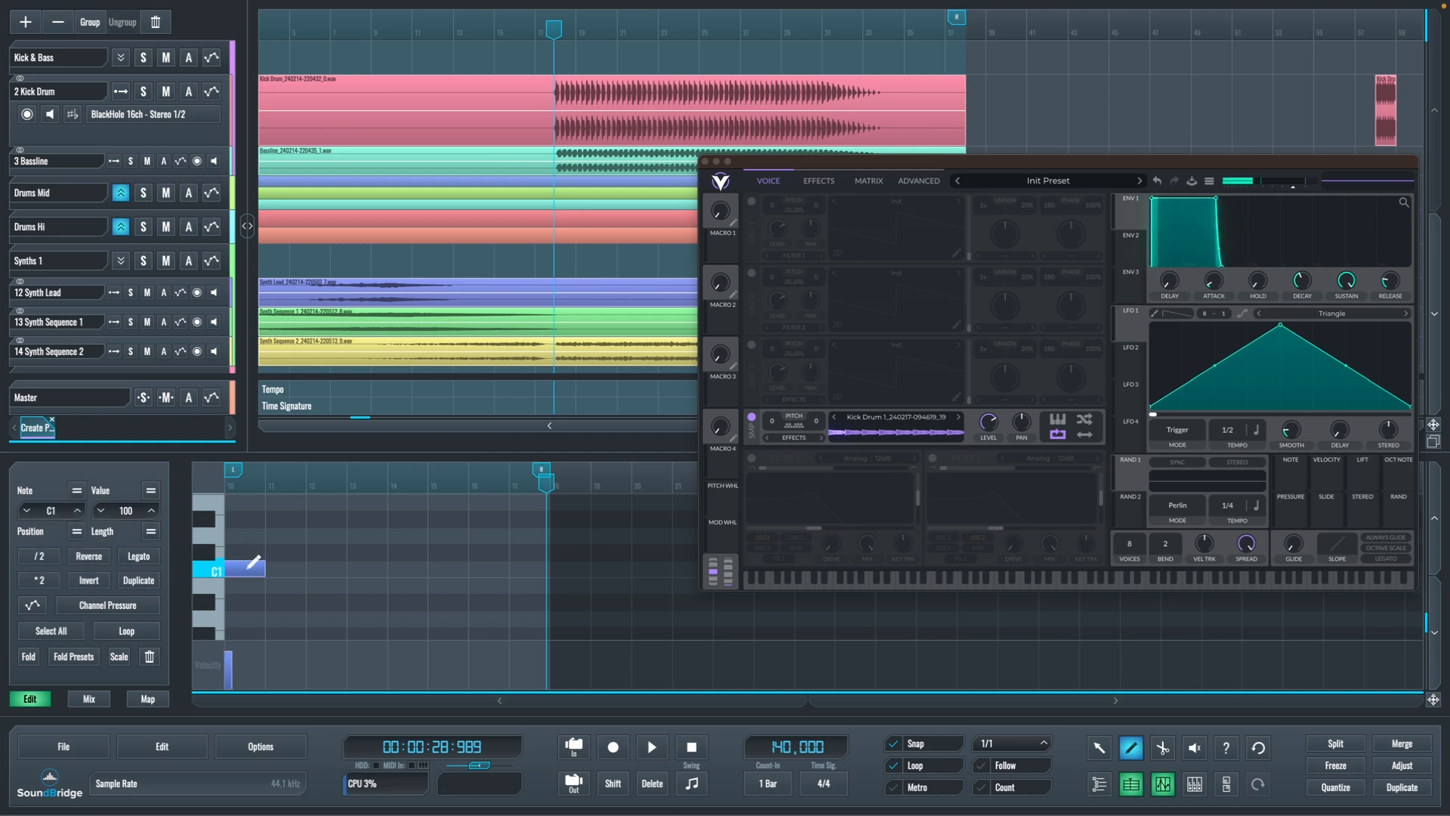
pyautogui.press('1')
pyautogui.moveTo(261, 567); pyautogui.dragTo(549, 568)
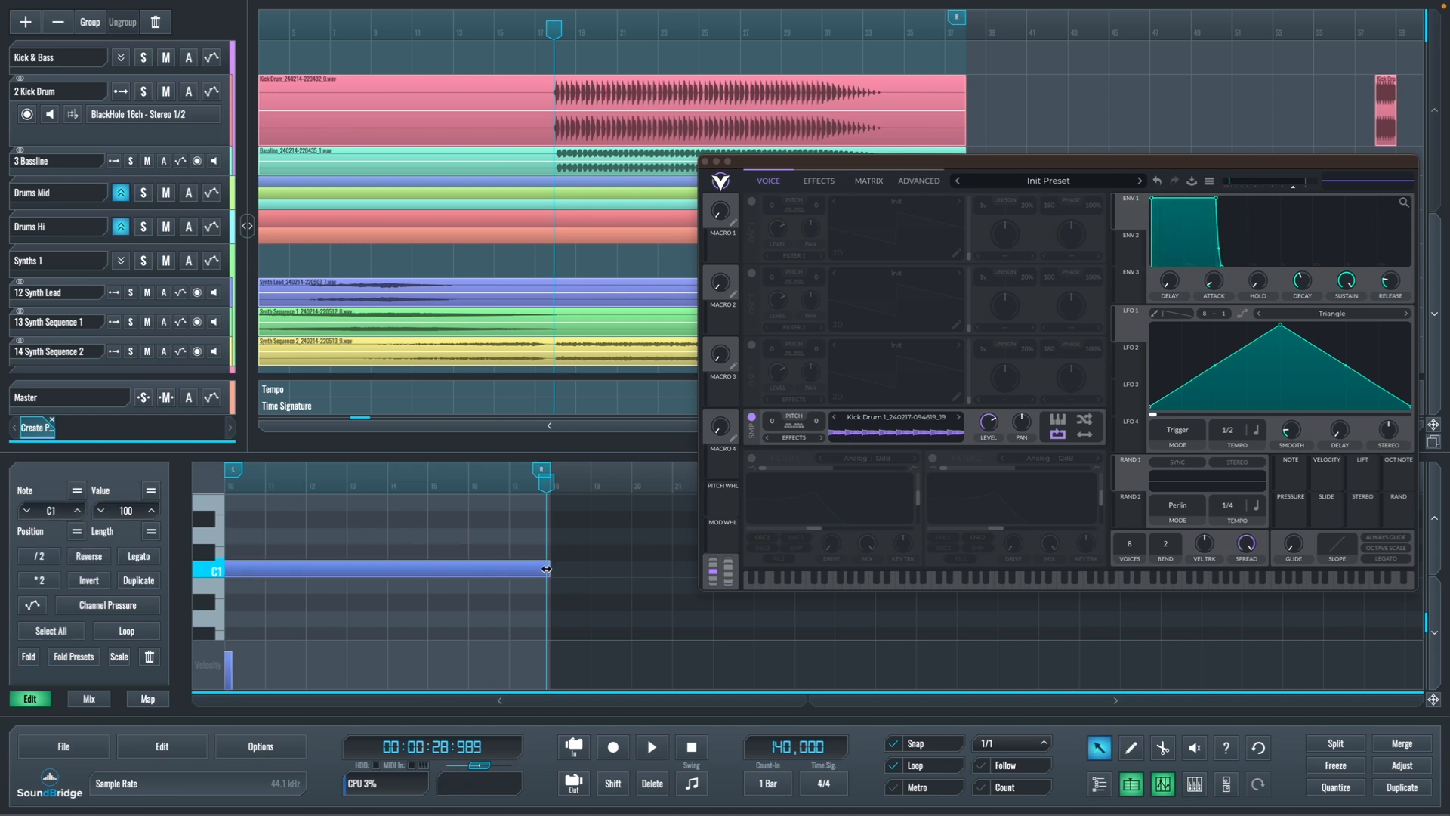
# Raise the sampler level in Vital and close the clip editor
pyautogui.moveTo(990, 425); pyautogui.dragTo(996, 374)
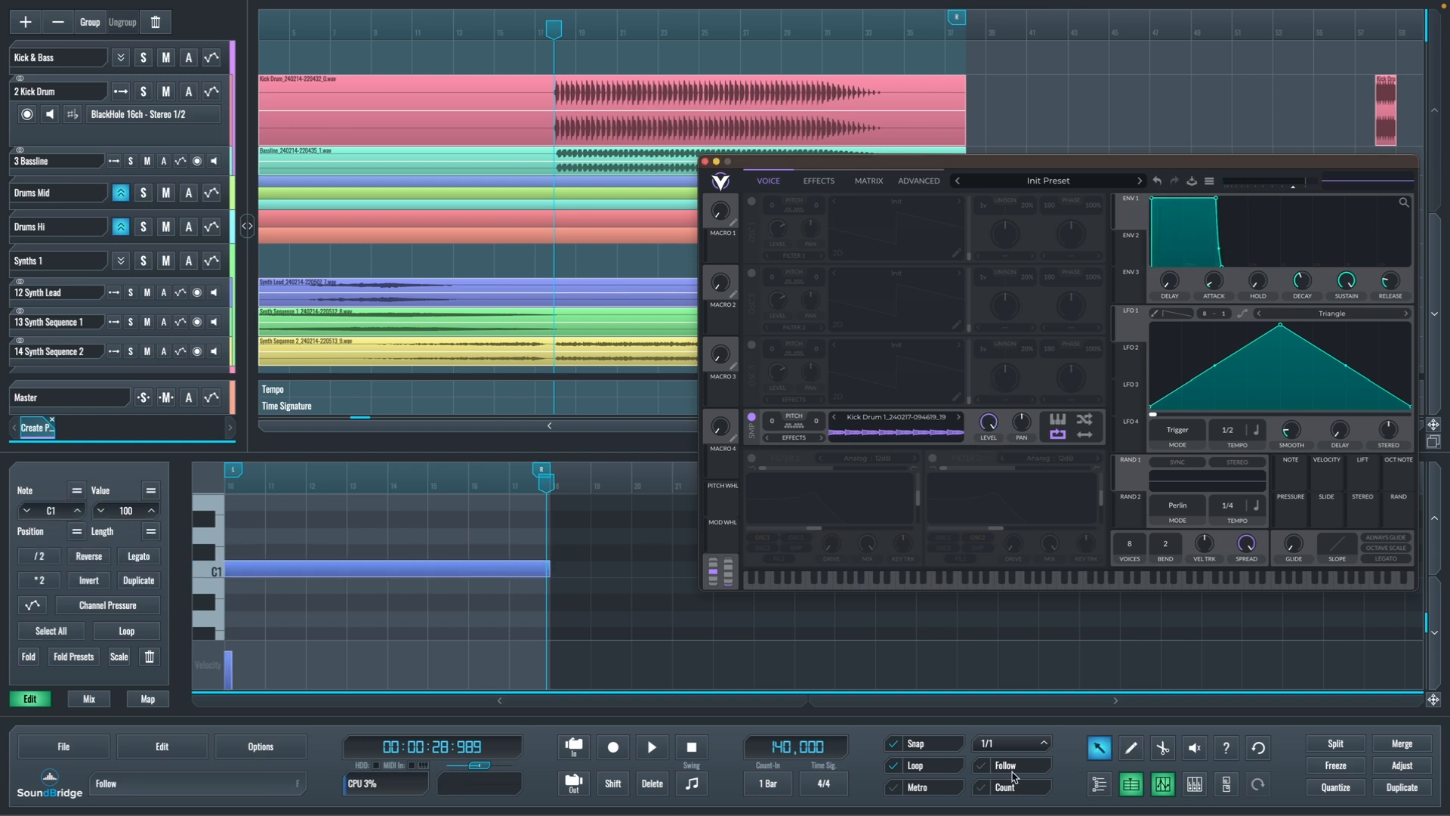
pyautogui.click(1164, 787)
# Solo the Psy Trance Riser FX track and audition its clip from bar 10
pyautogui.click(143, 540)
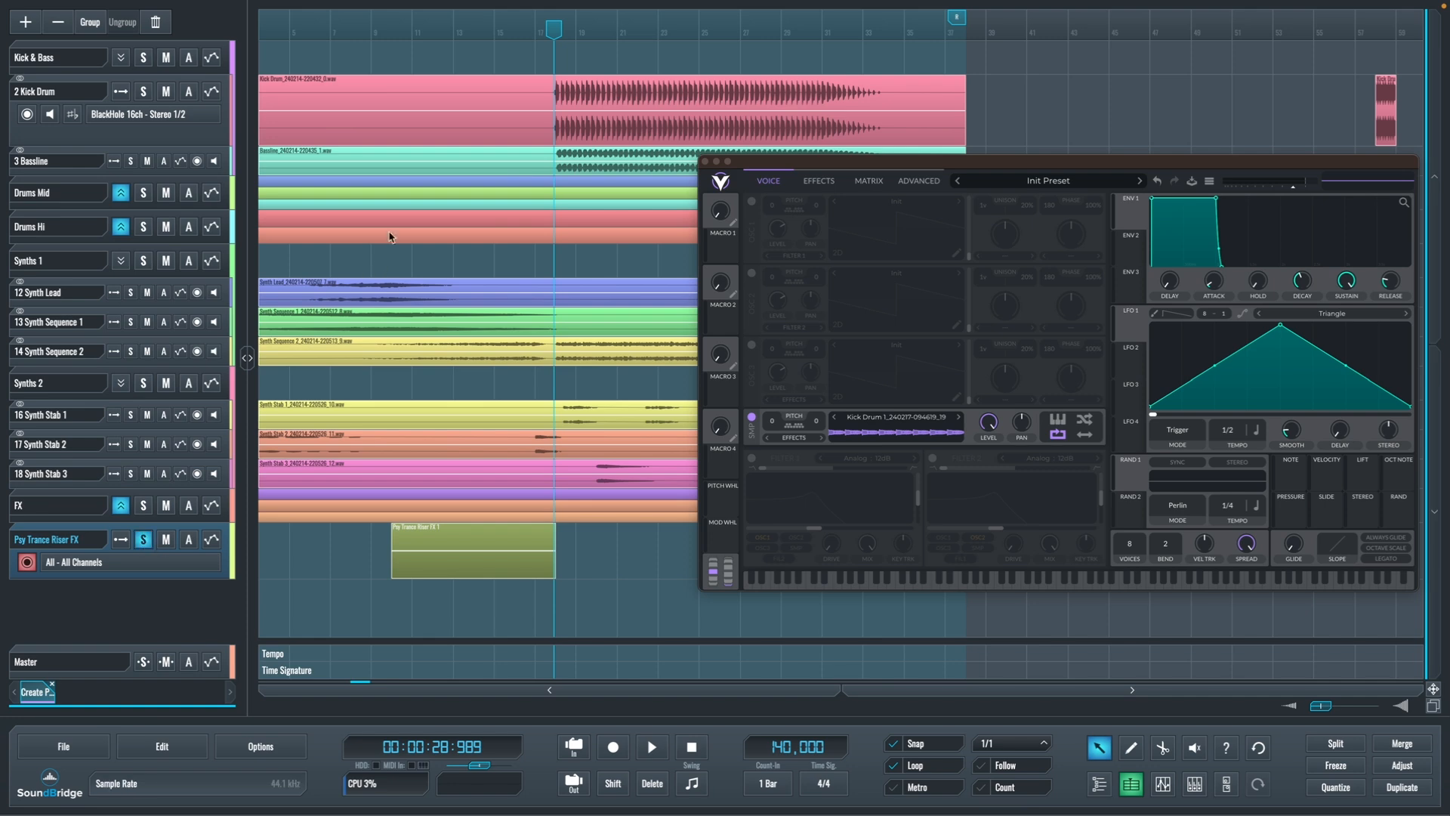
pyautogui.click(389, 28)
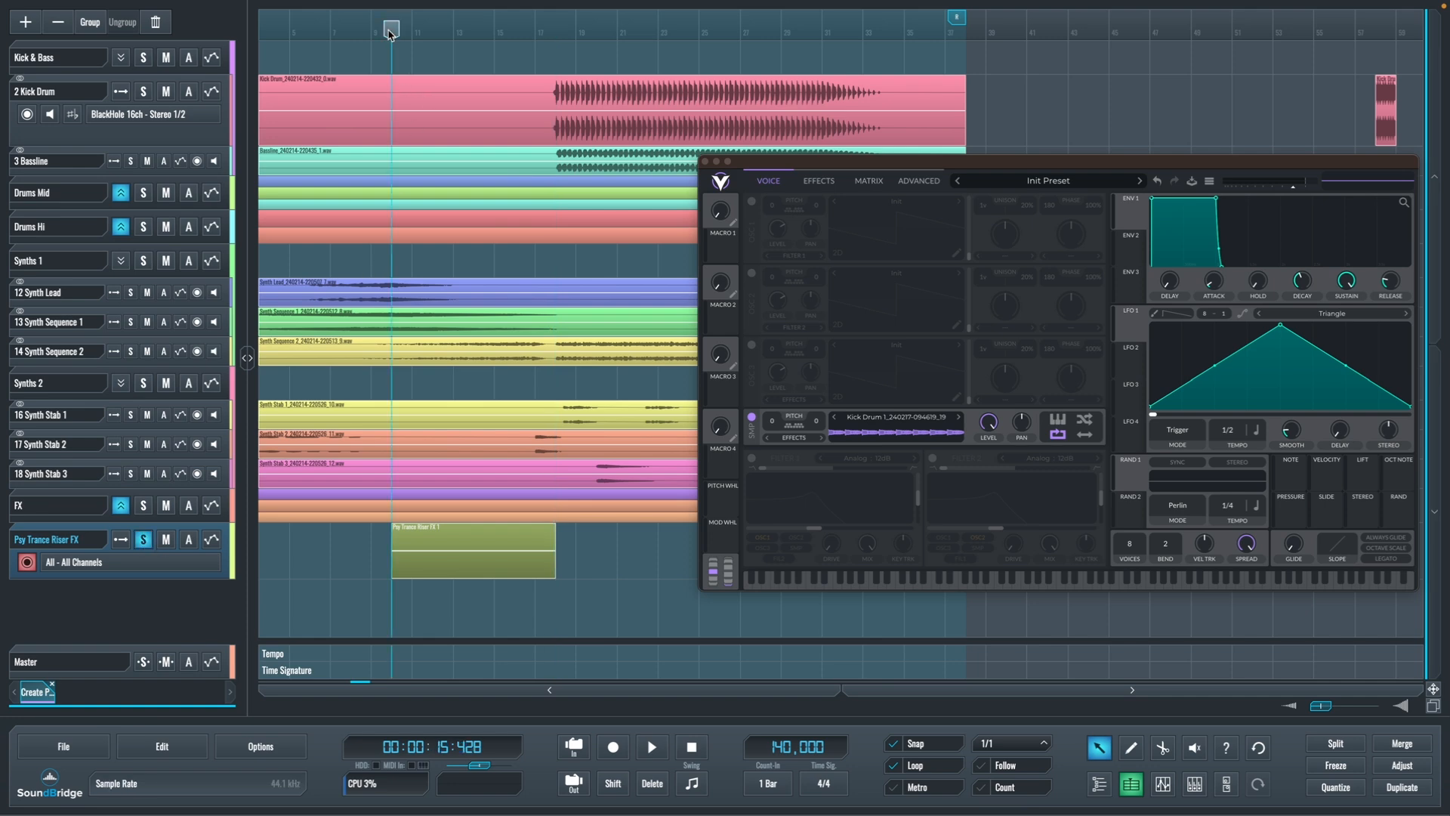
pyautogui.press('space')
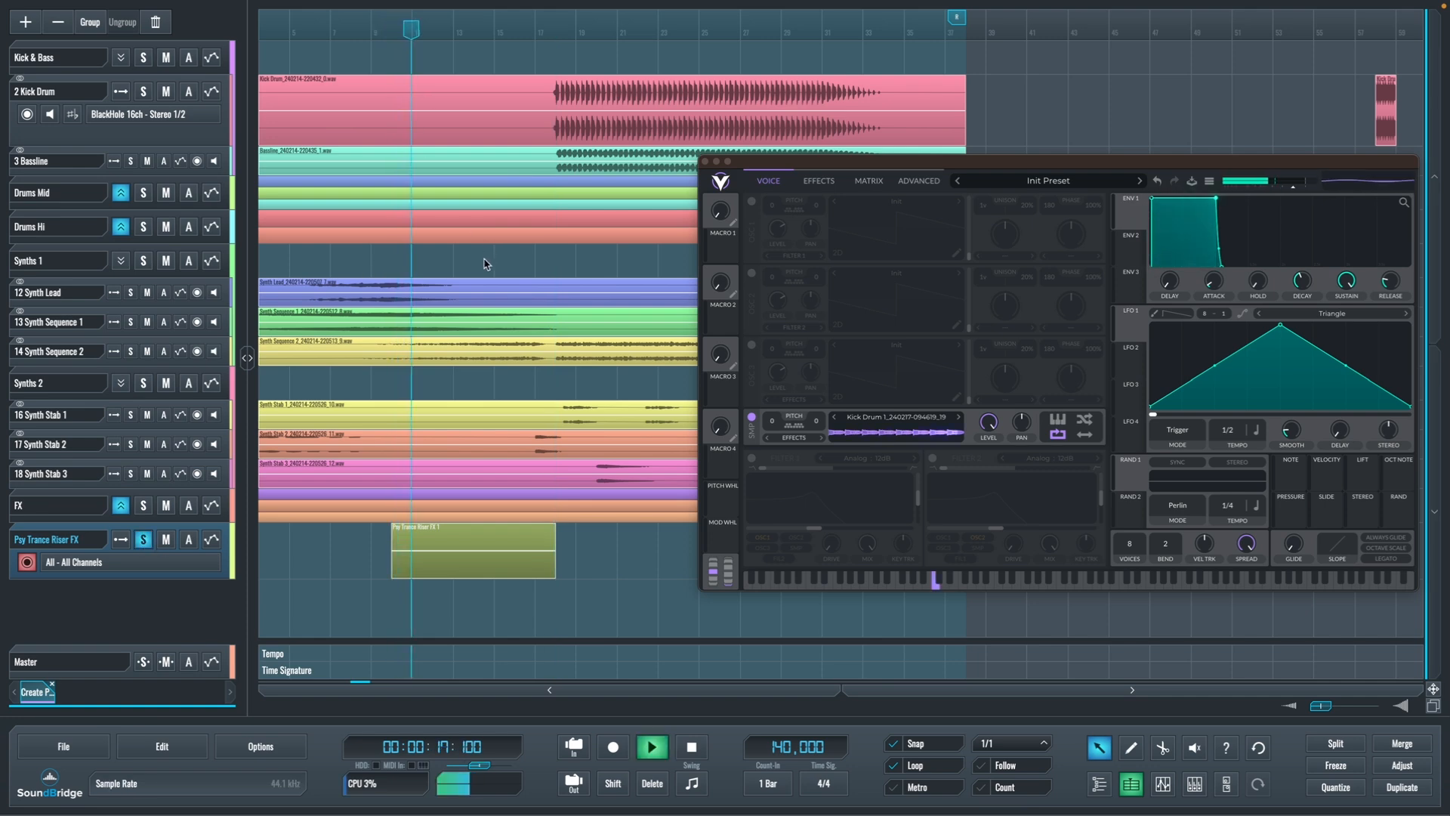
pyautogui.press('space')
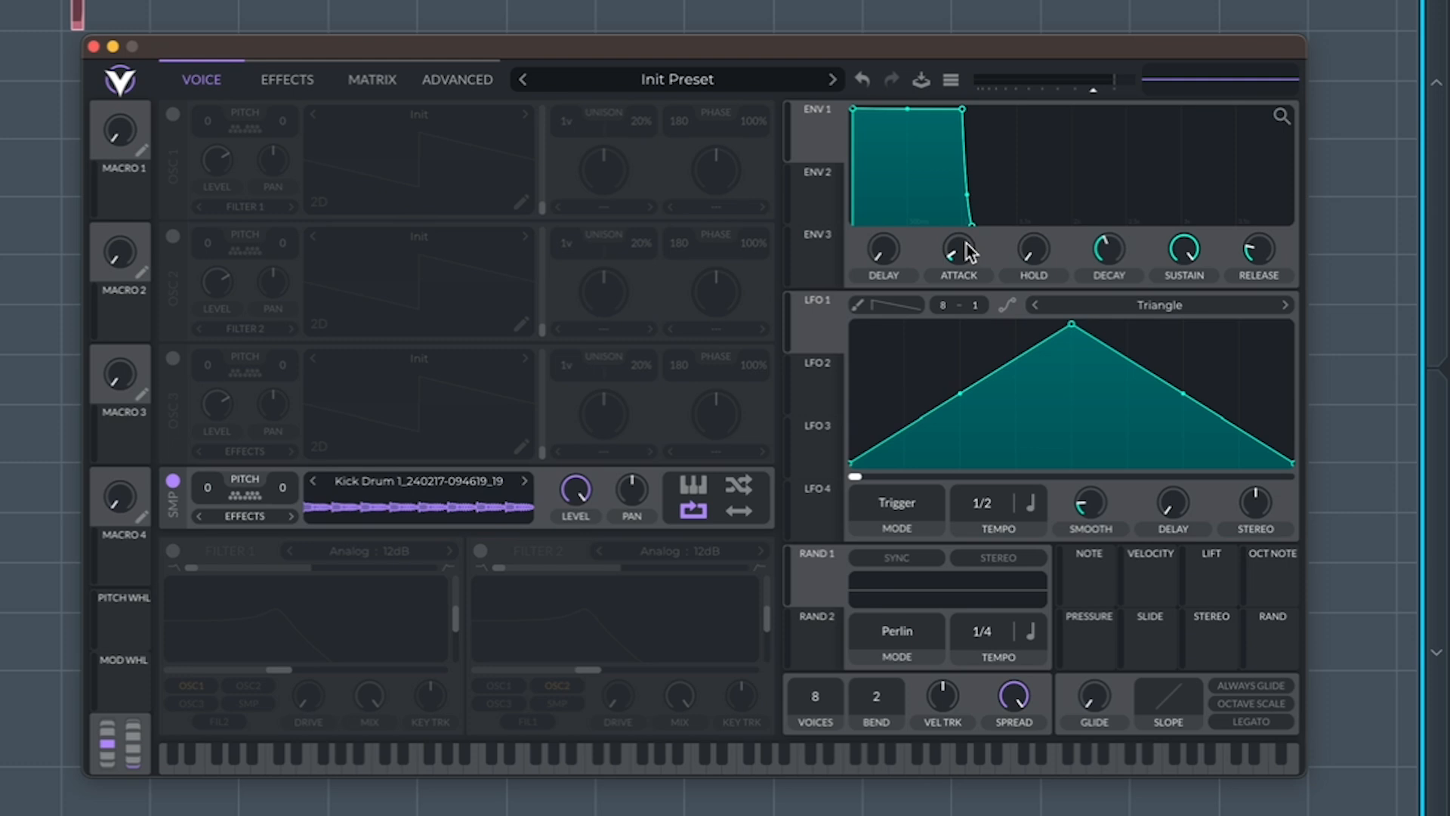
# Shorten envelope 1's attack and release, and shape LFO 1 into a 16/1 curve rising to a held maximum
pyautogui.moveTo(1265, 255); pyautogui.dragTo(1272, 283)
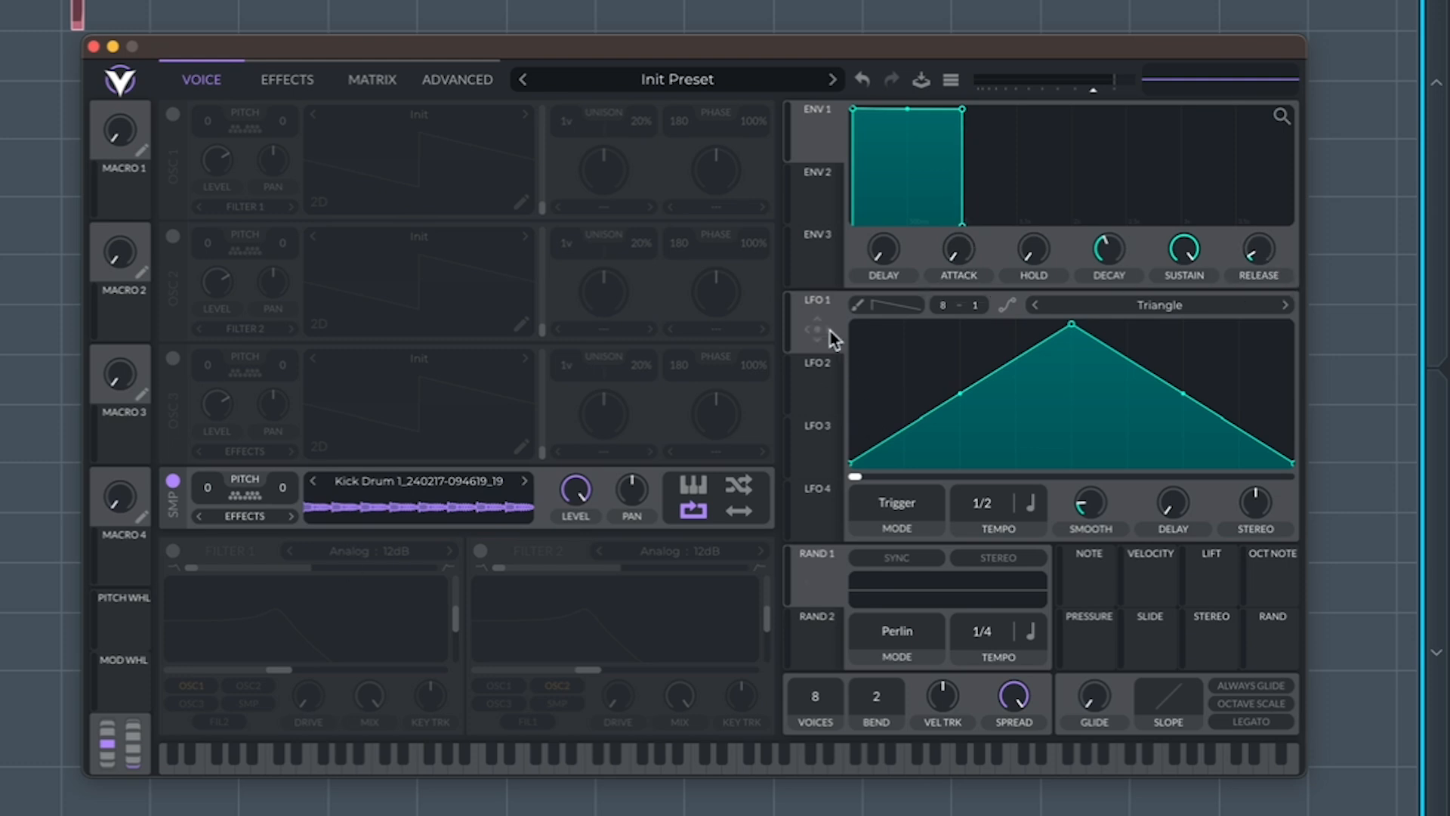
pyautogui.moveTo(994, 504); pyautogui.dragTo(997, 599)
pyautogui.moveTo(1161, 381); pyautogui.dragTo(1217, 315)
pyautogui.moveTo(961, 395); pyautogui.dragTo(982, 430)
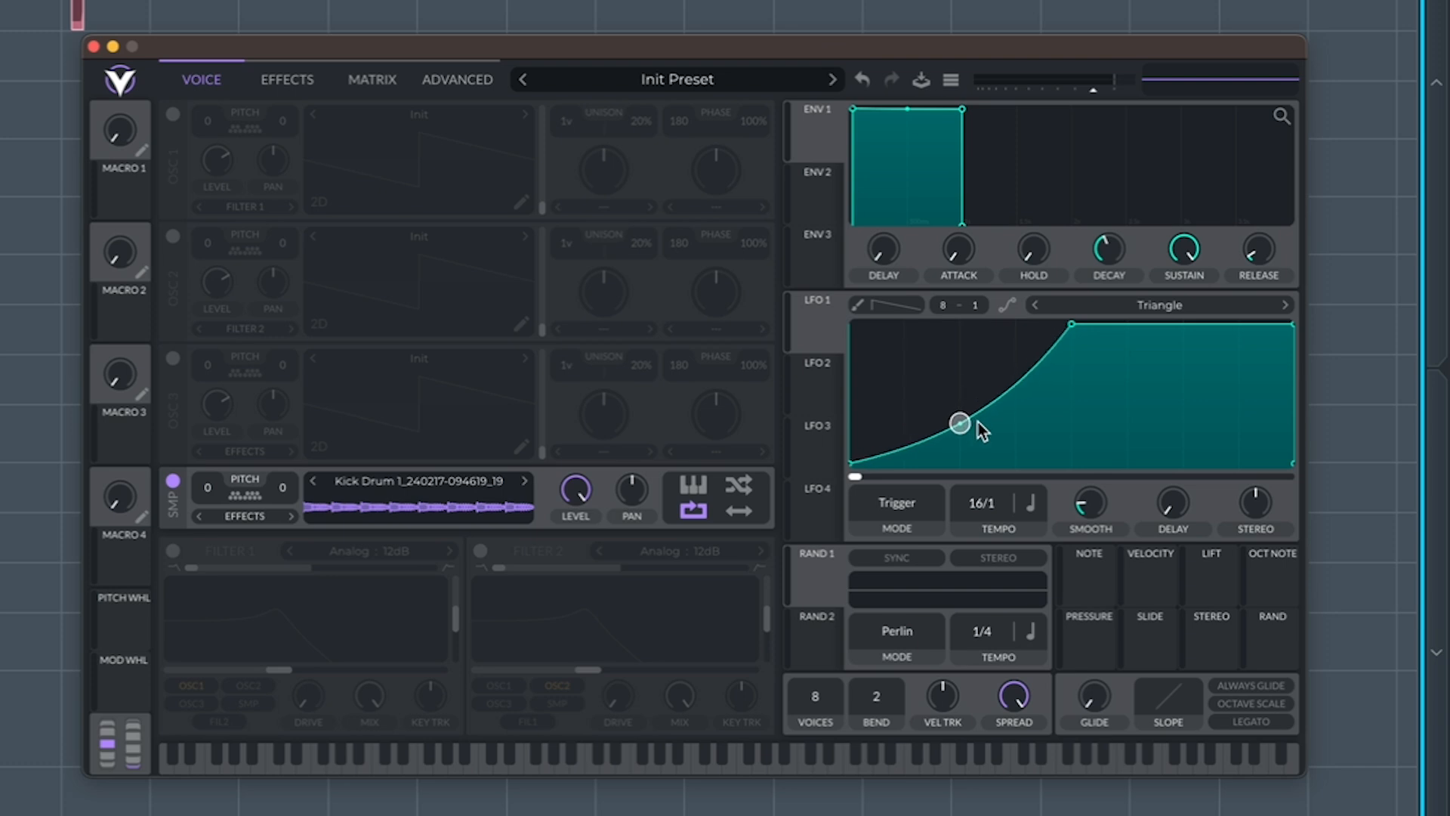
# Add a point low on LFO 1's rising slope, bend the segments into a smooth curve, and minimise the LFO's smoothing
pyautogui.doubleClick(904, 441)
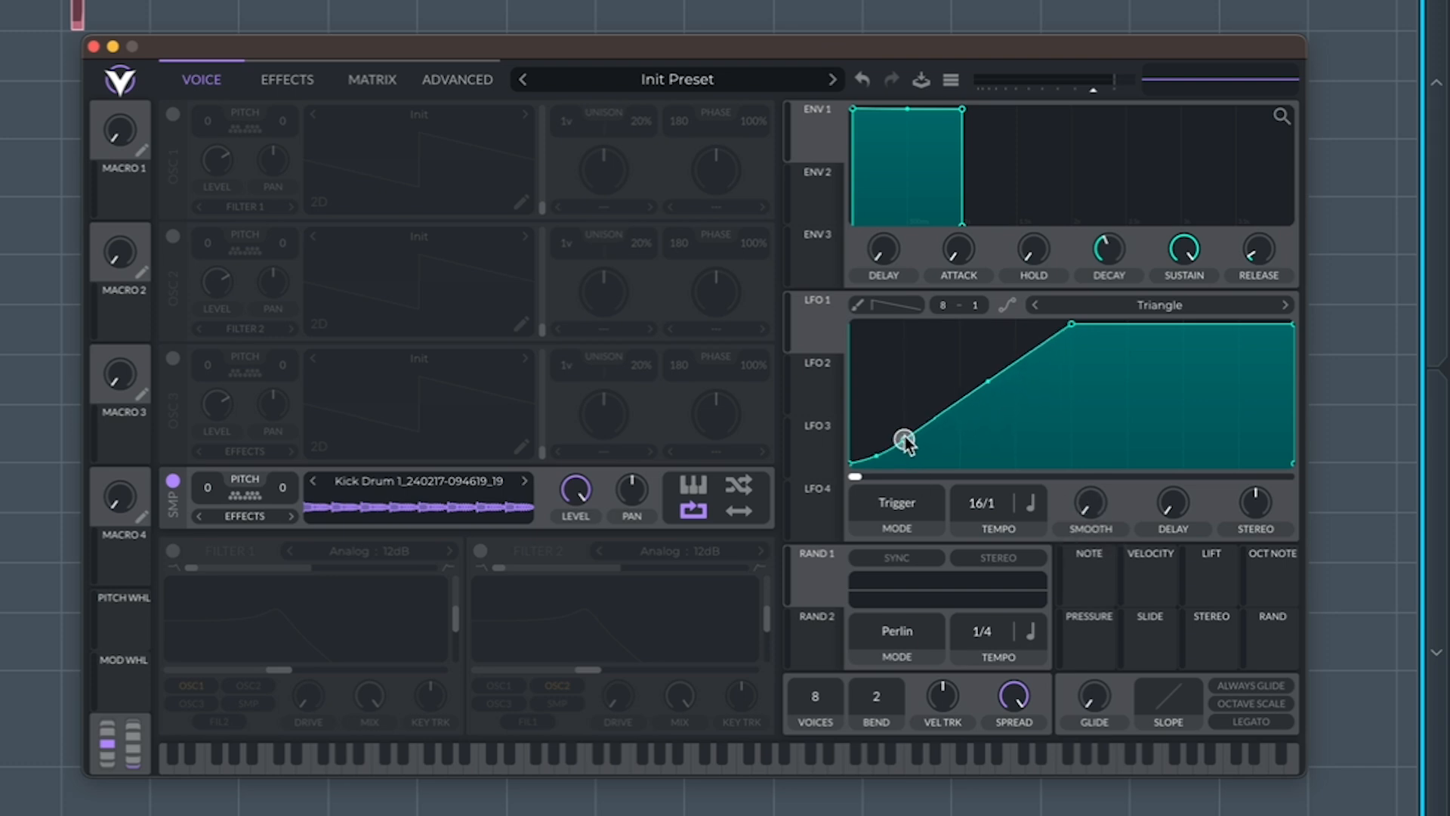
pyautogui.moveTo(989, 382); pyautogui.dragTo(988, 392)
pyautogui.moveTo(904, 439); pyautogui.dragTo(904, 424)
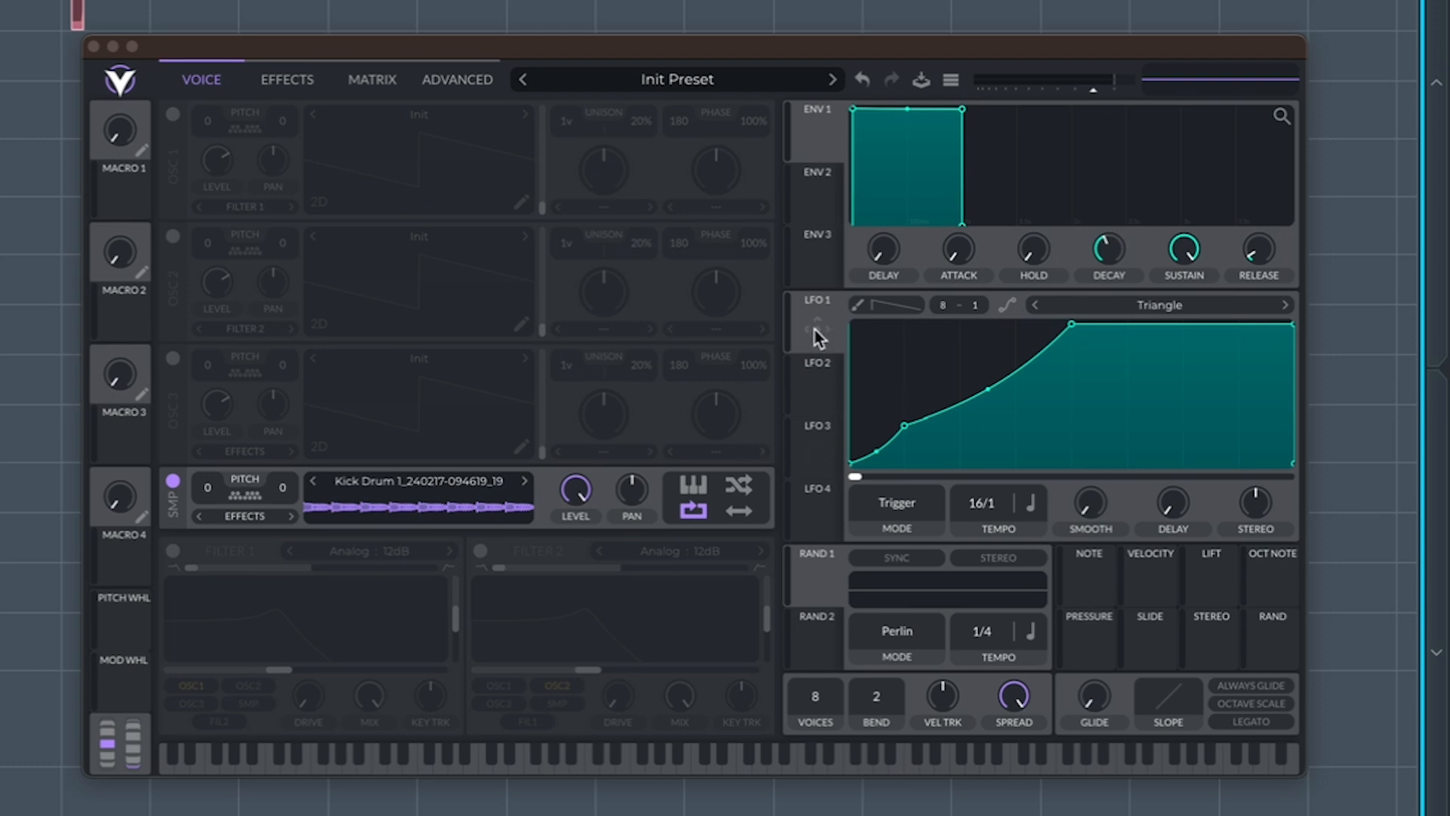
# Assign LFO 1 to the sampler's transpose pitch and raise the modulation amount to full
pyautogui.moveTo(815, 332); pyautogui.dragTo(219, 511)
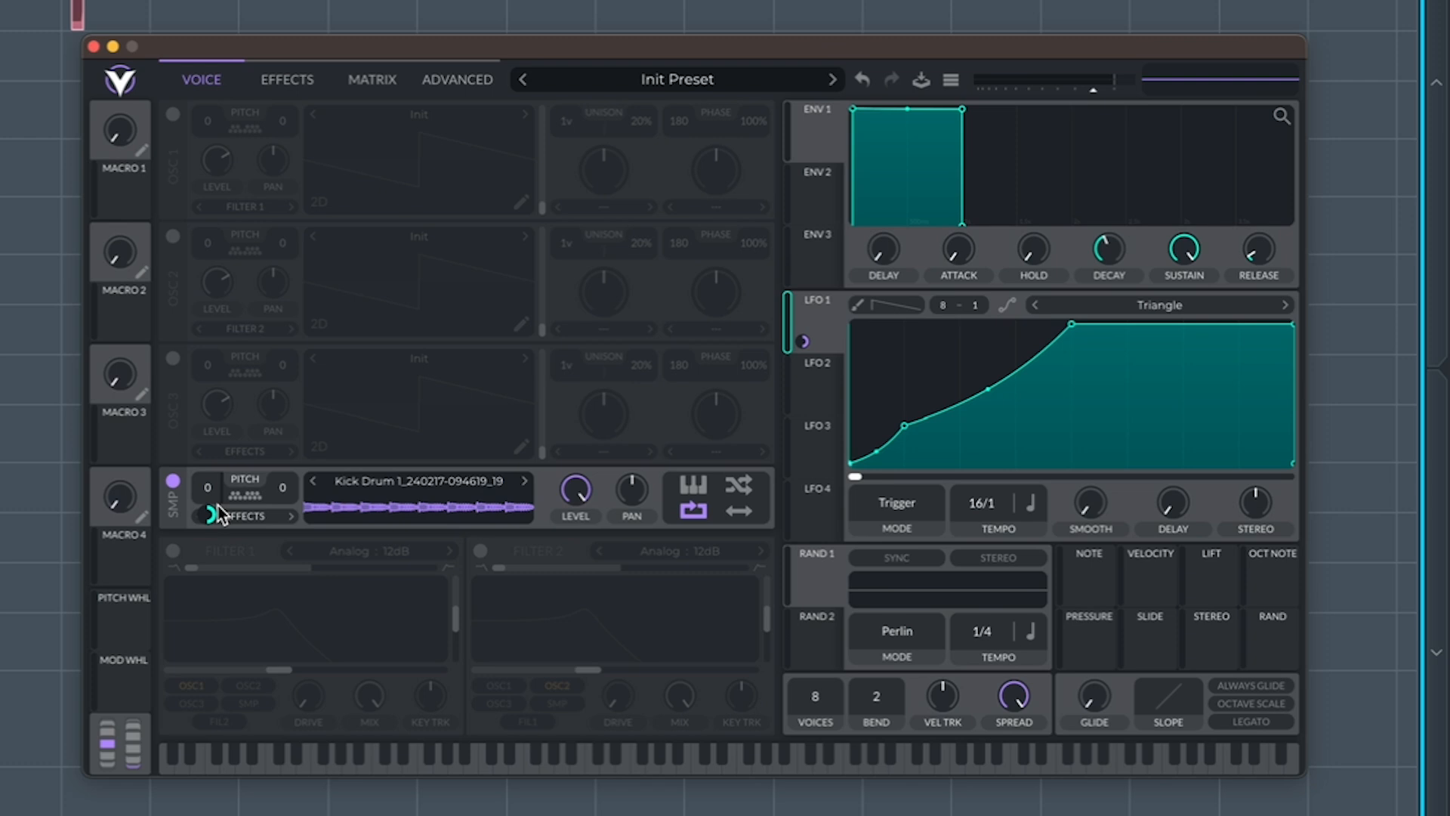
pyautogui.moveTo(219, 516); pyautogui.dragTo(216, 520)
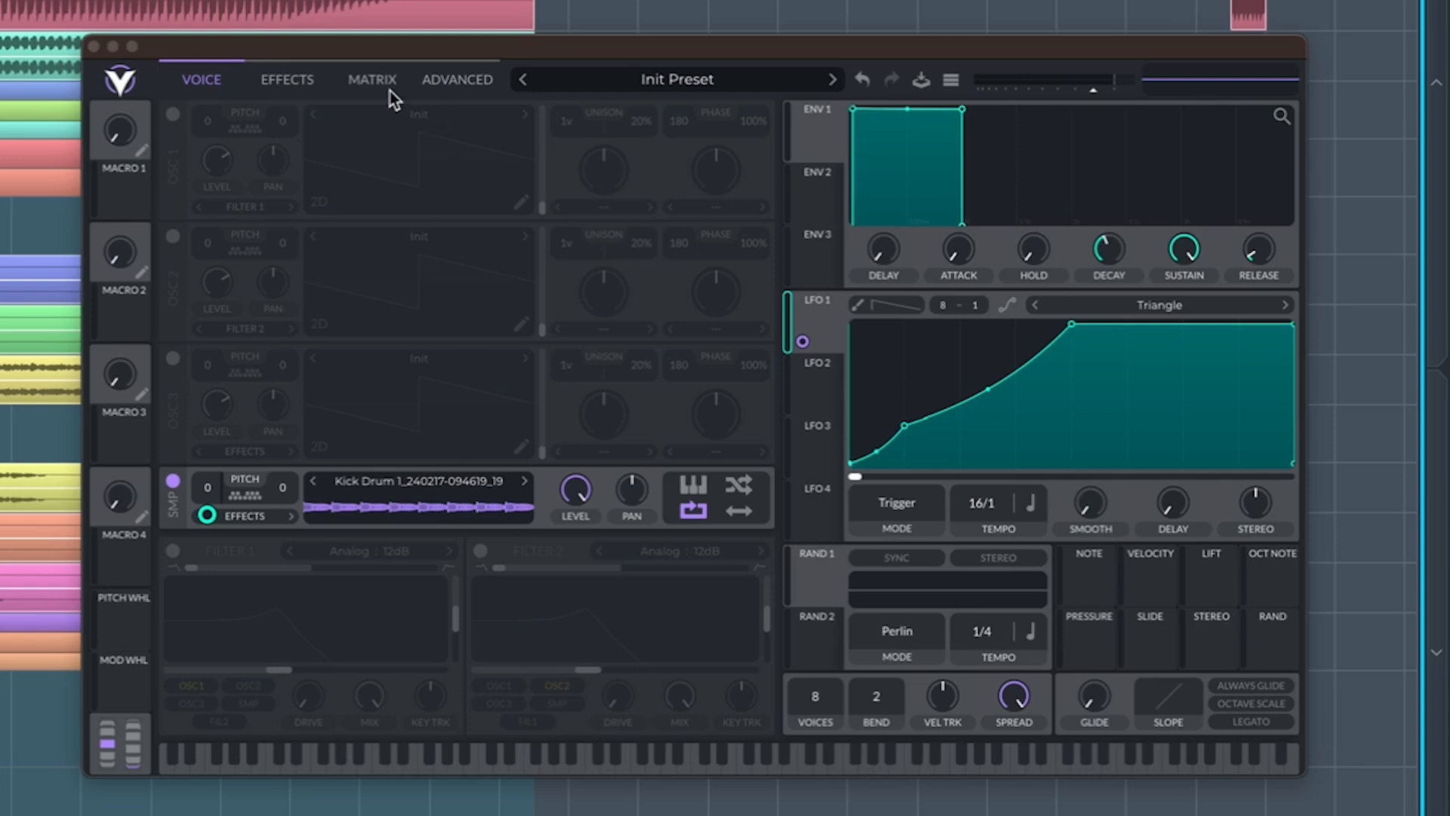
# Enable the Equalizer in Vital and move it to the start of the effects chain
pyautogui.click(295, 86)
pyautogui.click(173, 400)
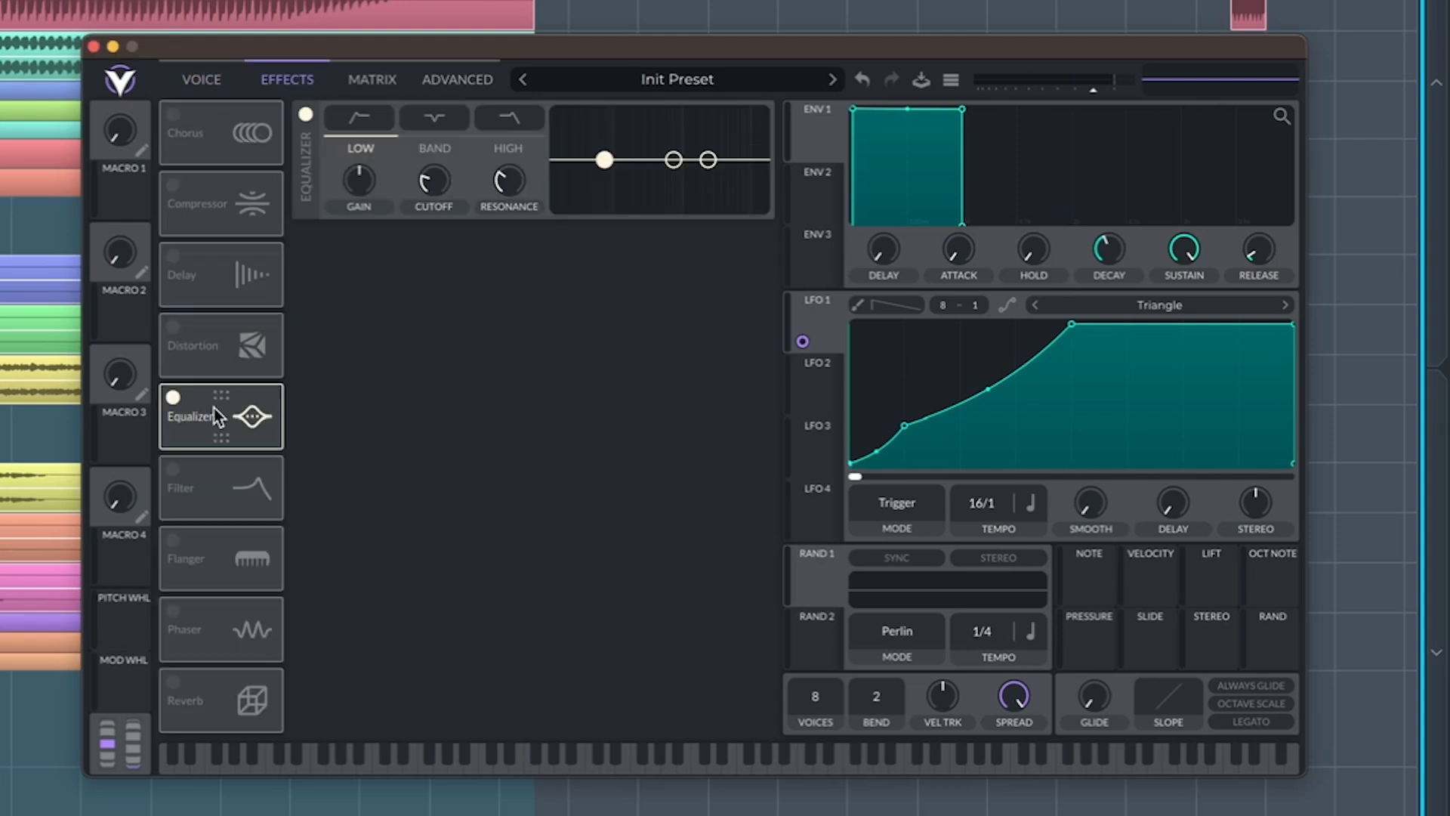
pyautogui.moveTo(215, 408); pyautogui.dragTo(193, 128)
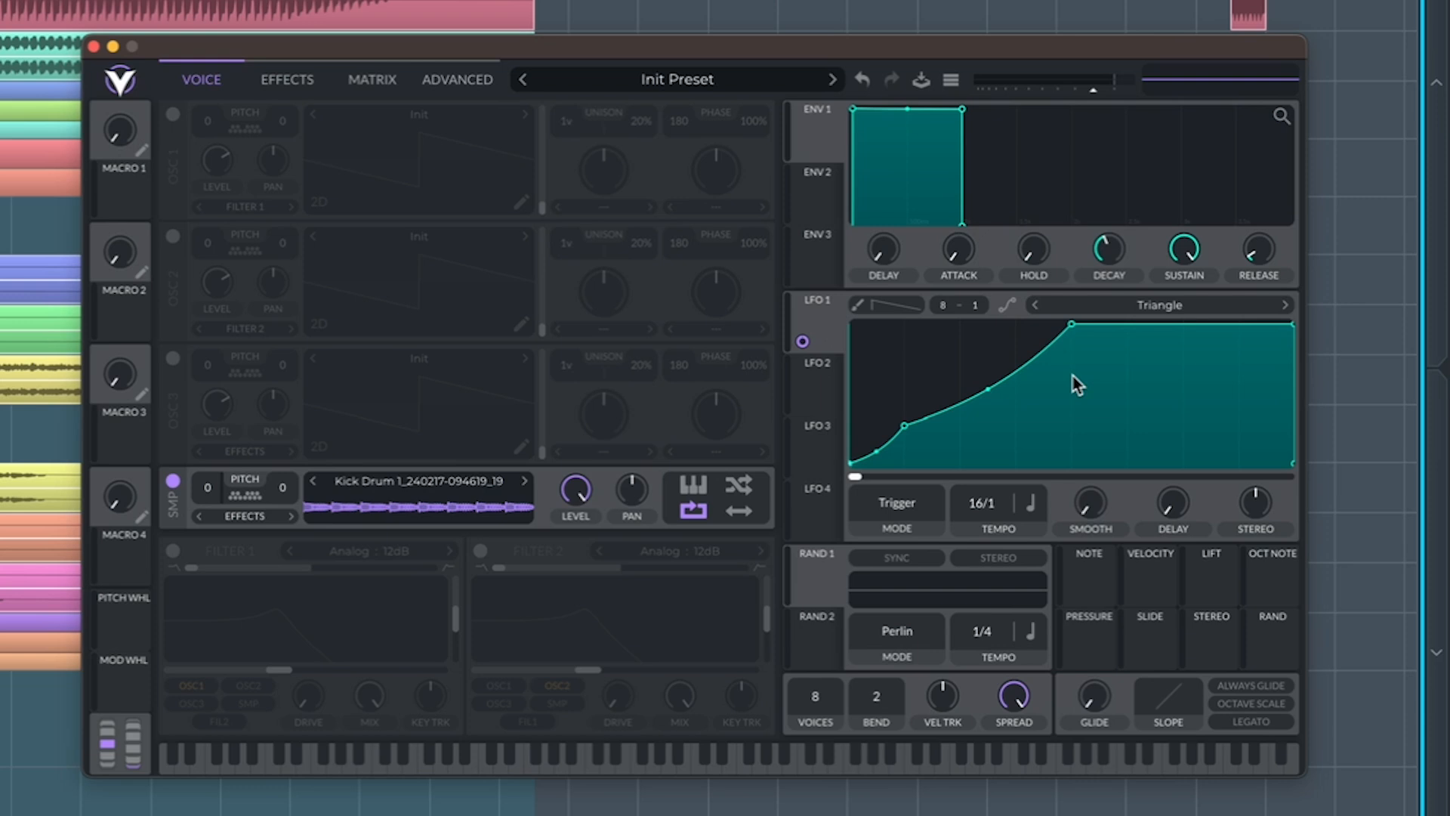
# Copy the LFO 1 shape and paste it into LFO 2
pyautogui.rightClick(1075, 377)
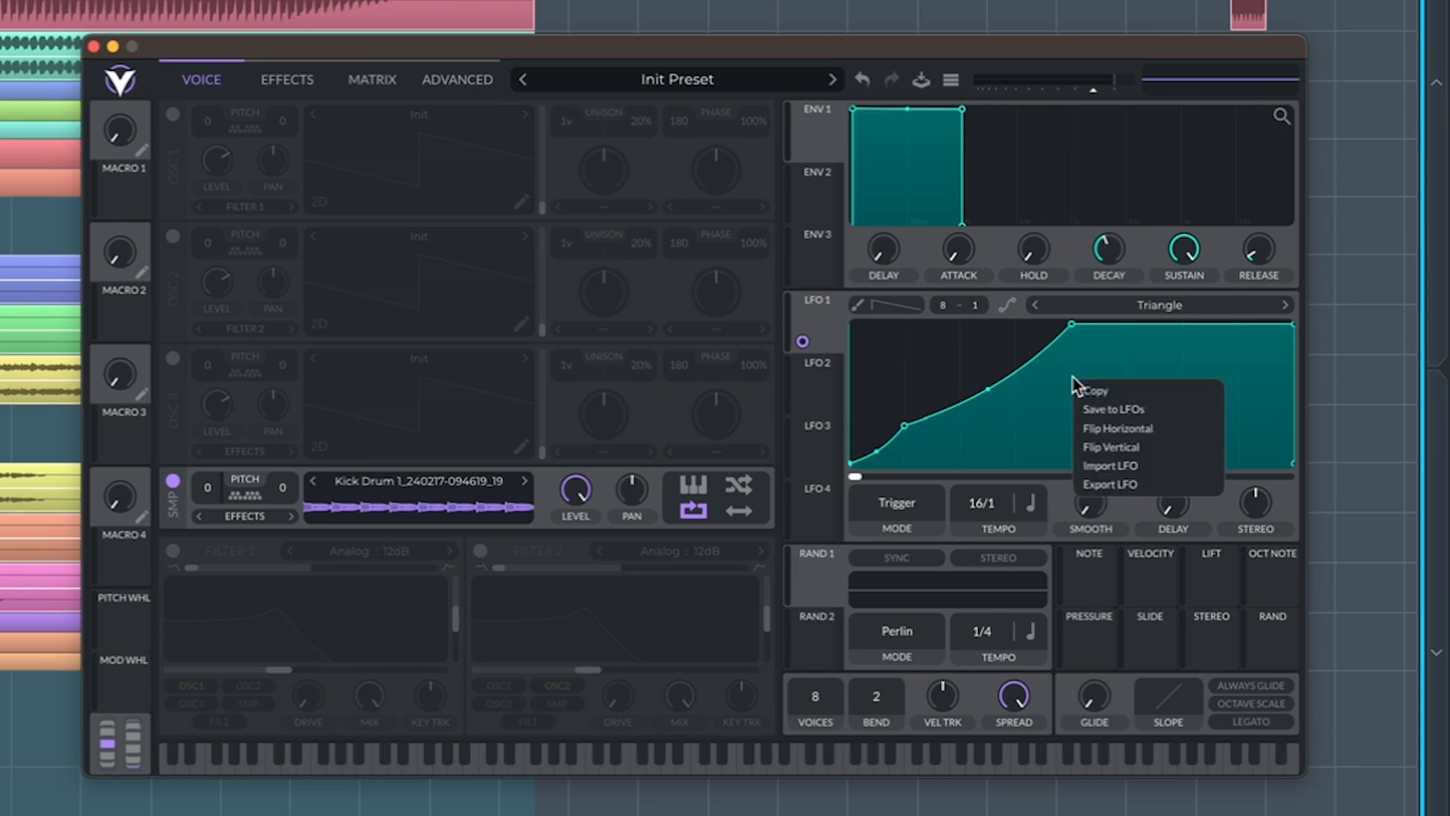
pyautogui.click(1099, 392)
pyautogui.click(815, 375)
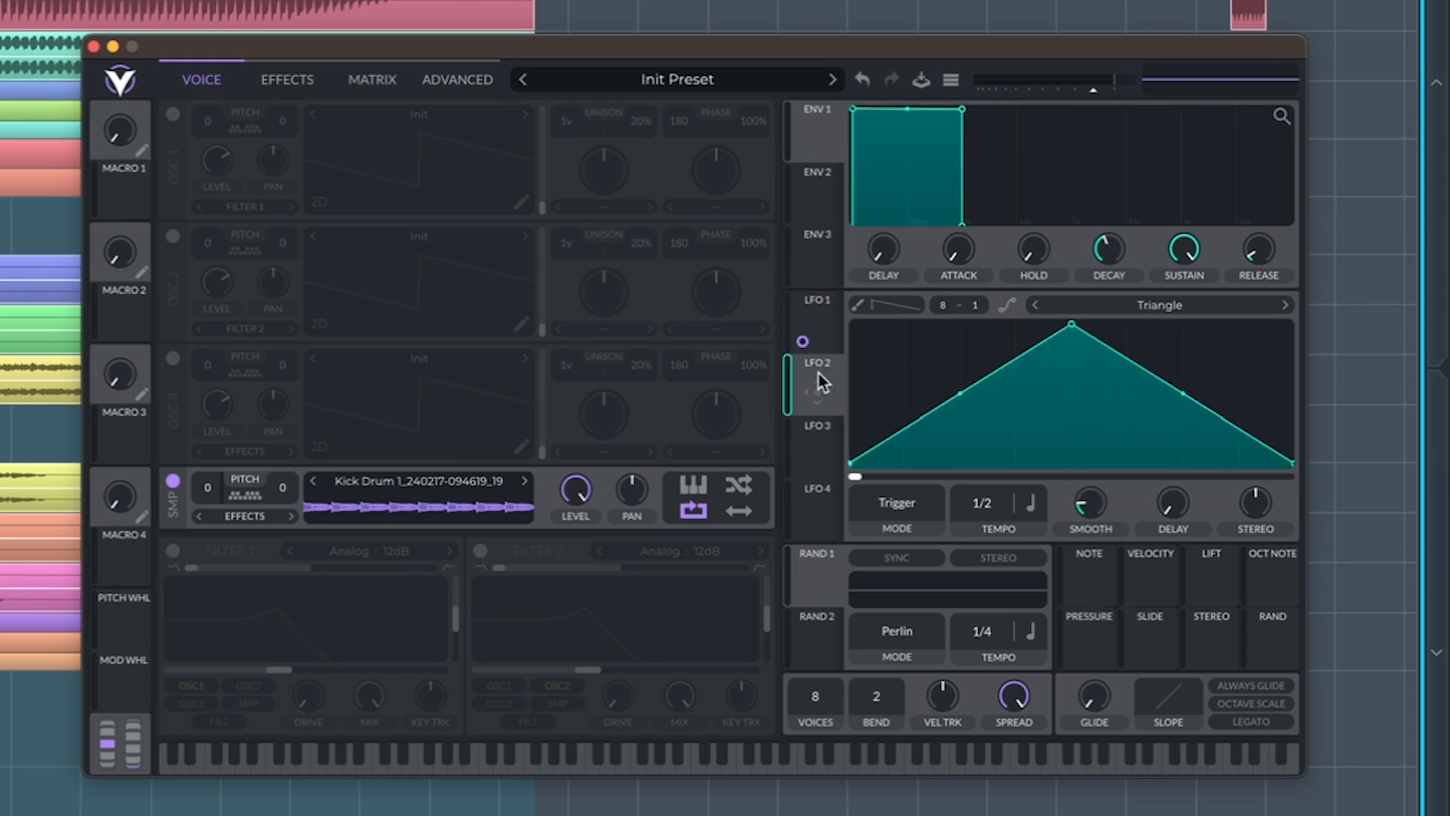
pyautogui.rightClick(1013, 364)
pyautogui.click(1057, 393)
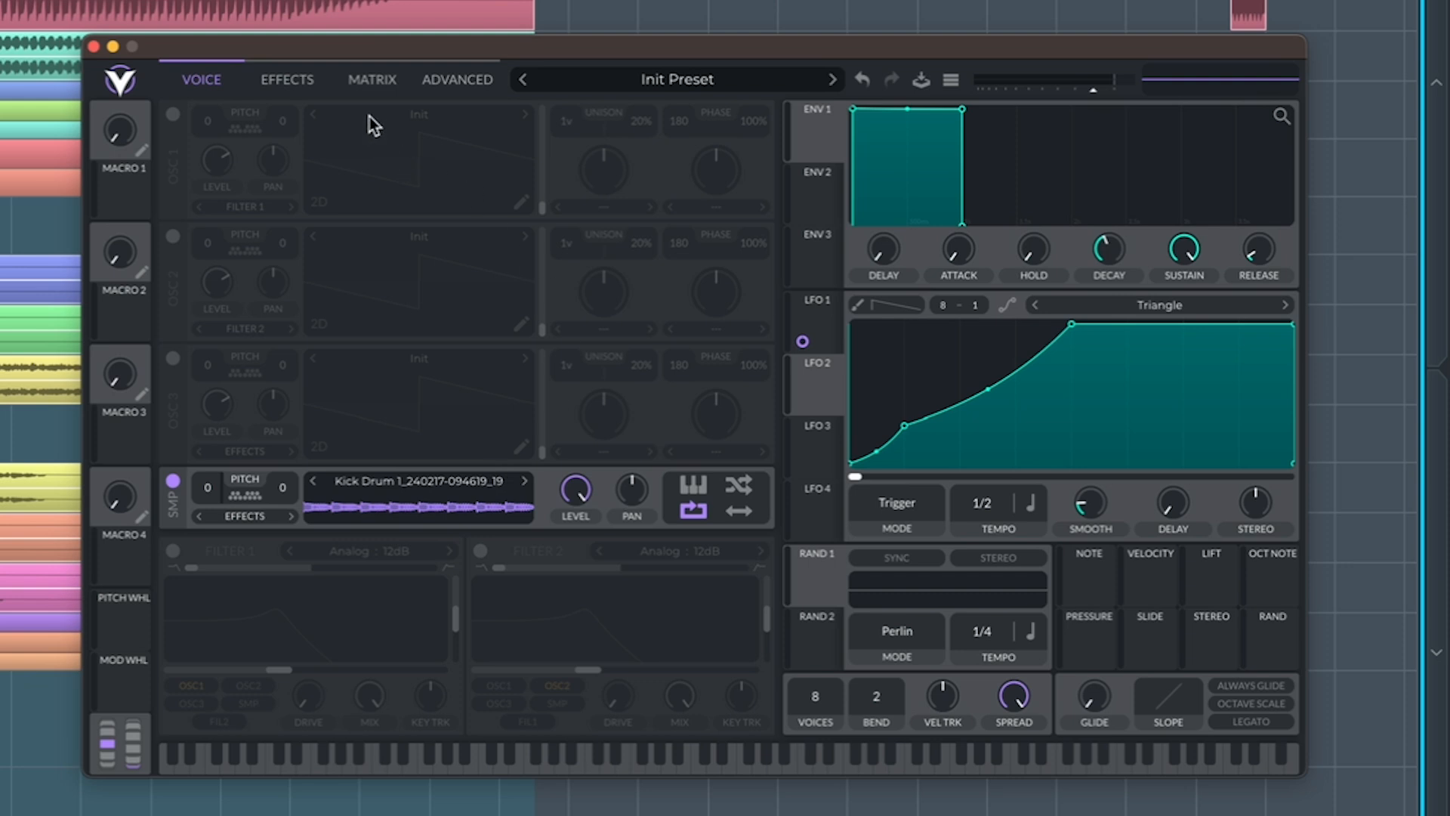
# Lower the cutoff of the equalizer's high shelf and reduce its resonance to minimum
pyautogui.click(313, 84)
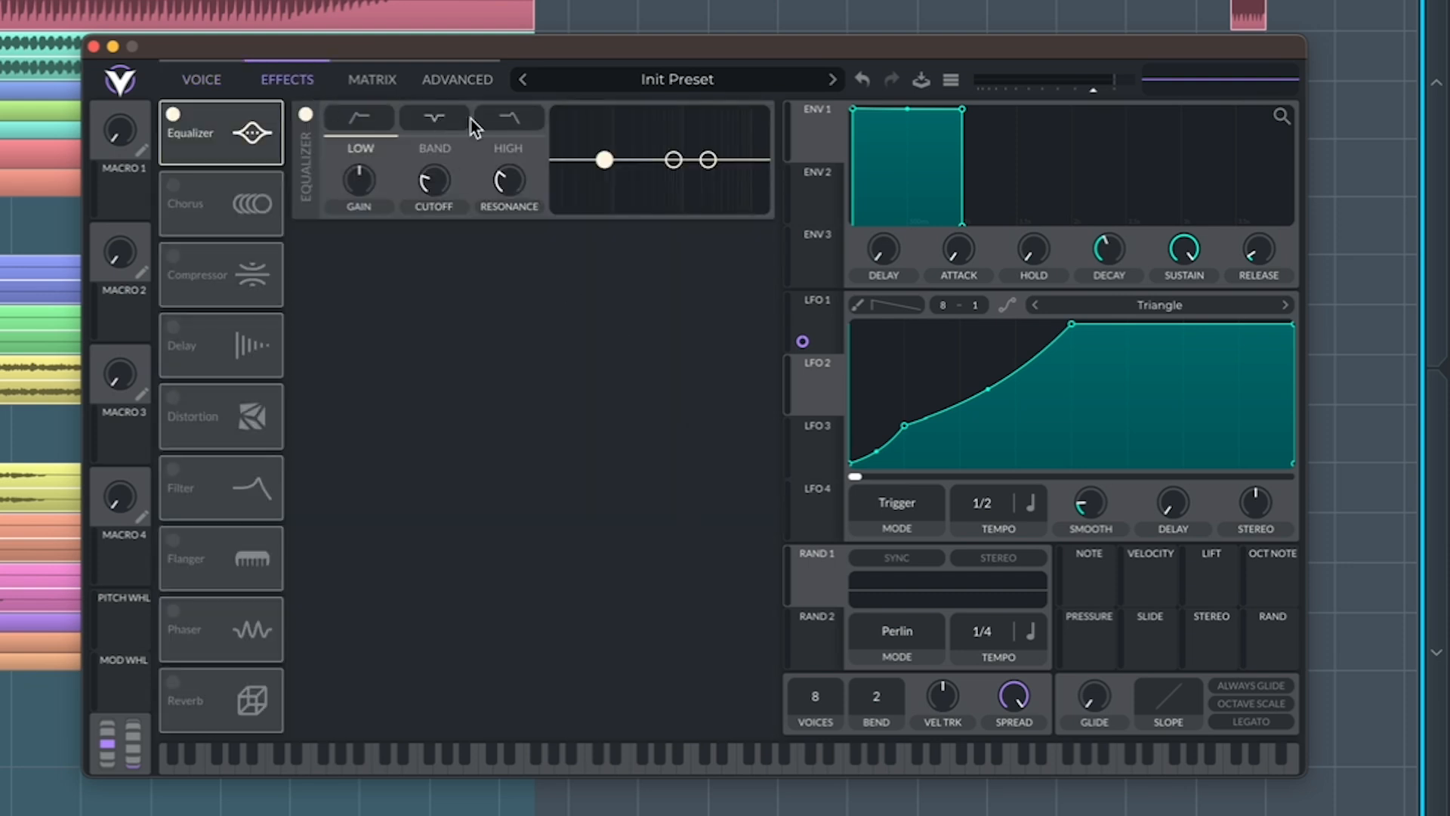
pyautogui.click(512, 121)
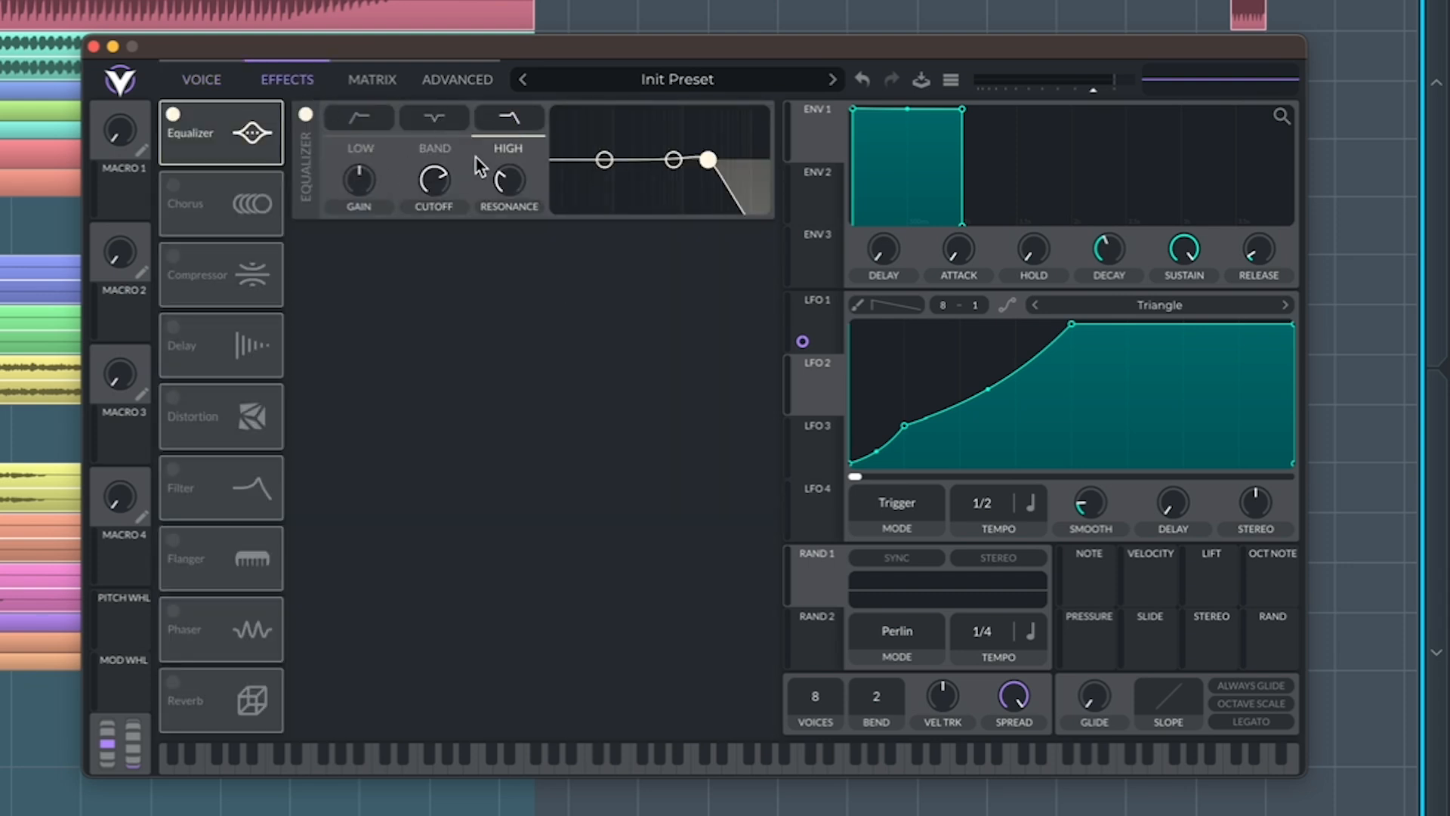
pyautogui.moveTo(509, 184); pyautogui.dragTo(512, 266)
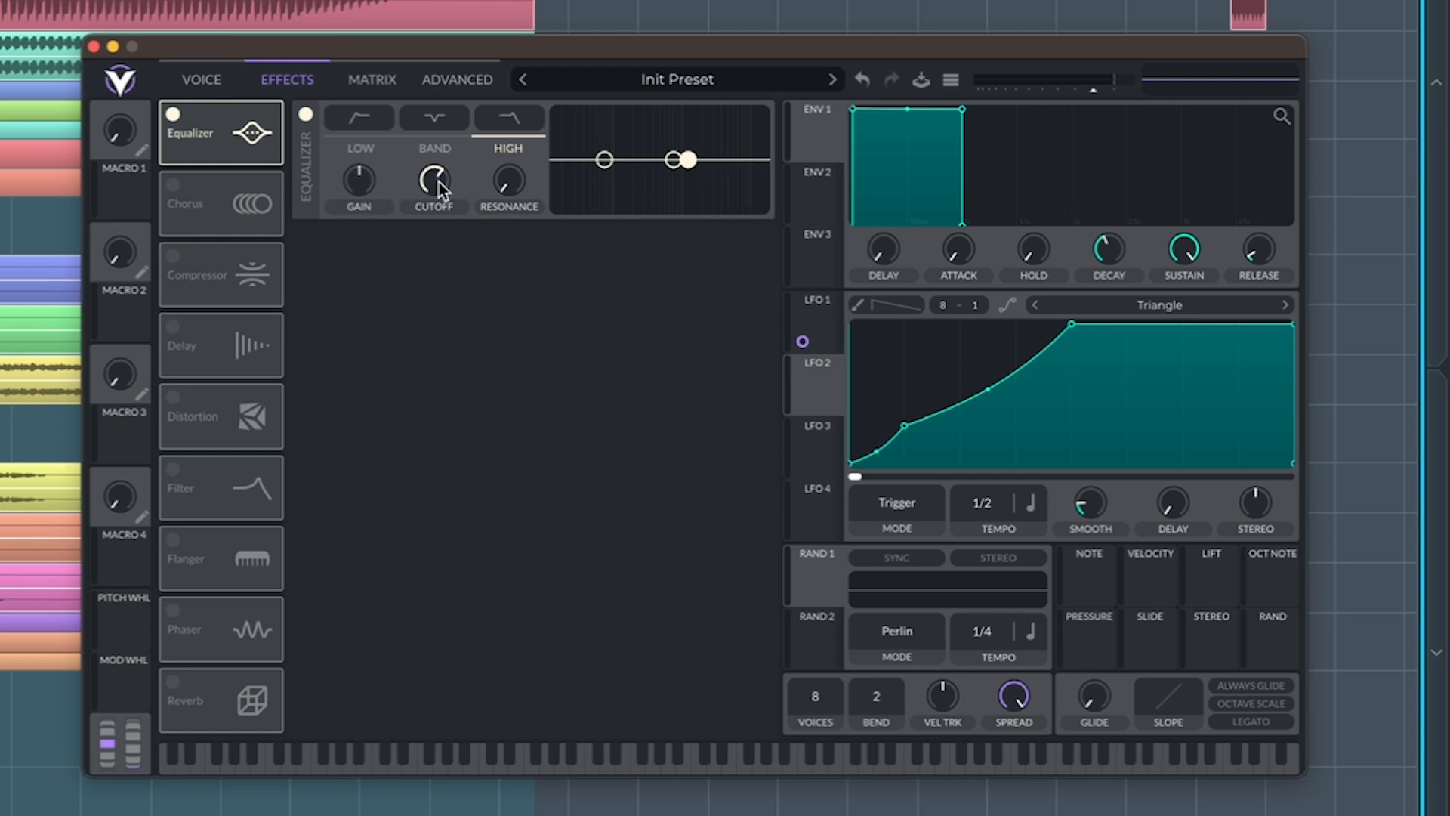
pyautogui.moveTo(436, 180); pyautogui.dragTo(434, 193)
# Modulate the equalizer's high gain with LFO 2 at a 16/1 tempo, using an amount of -17.23
pyautogui.moveTo(826, 379); pyautogui.dragTo(363, 250)
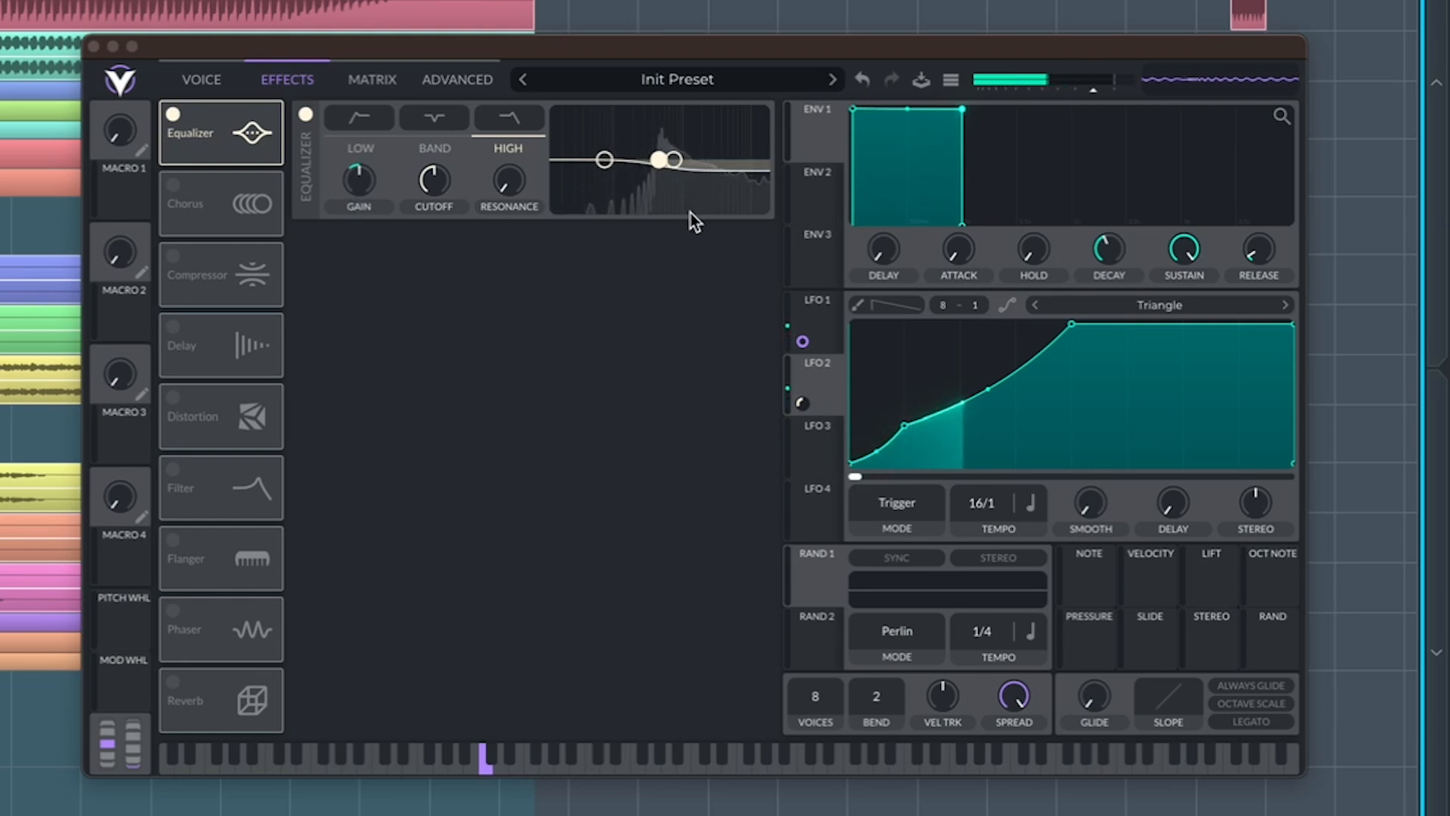
pyautogui.moveTo(359, 220)
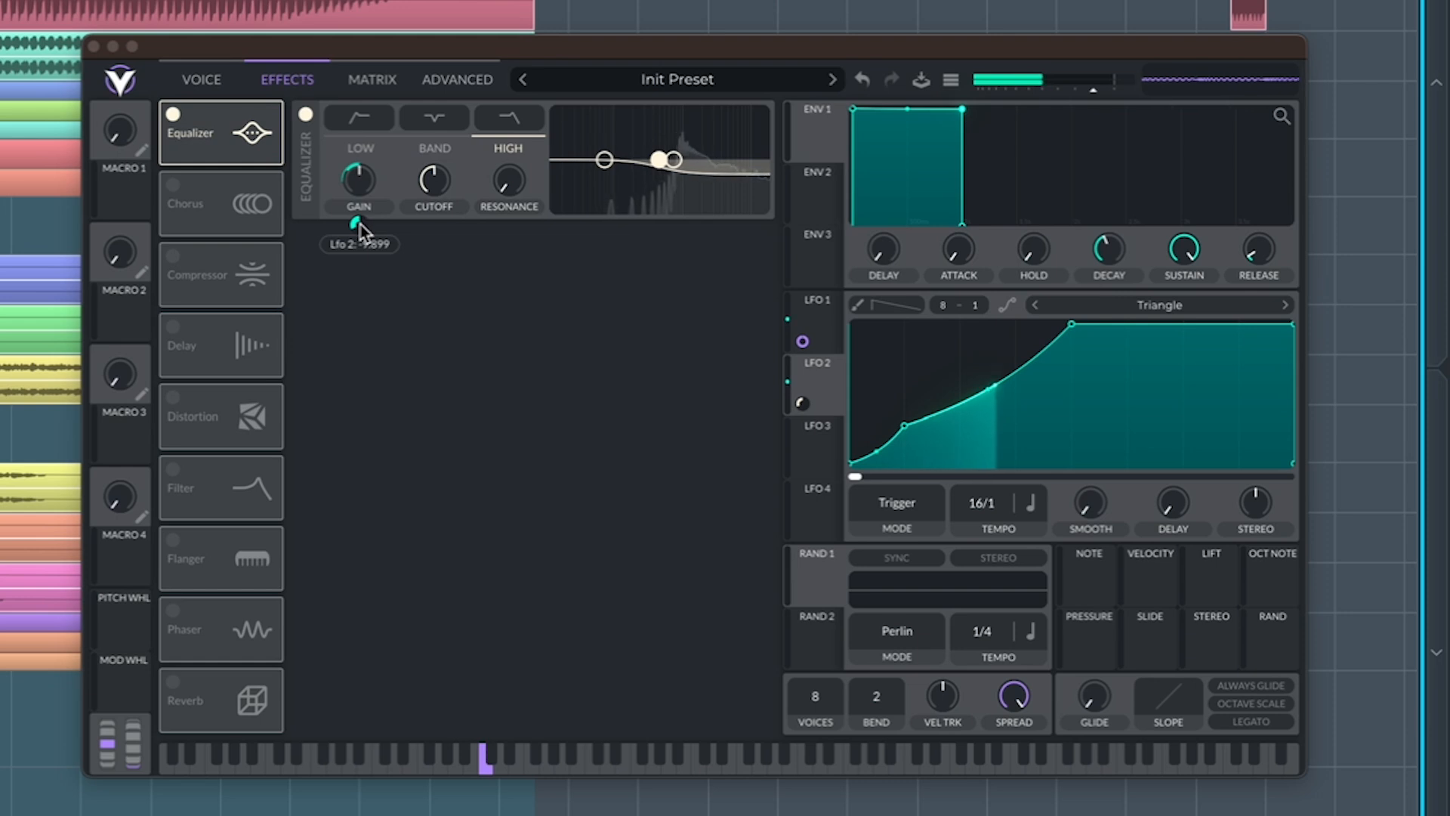
pyautogui.moveTo(360, 225); pyautogui.dragTo(361, 297)
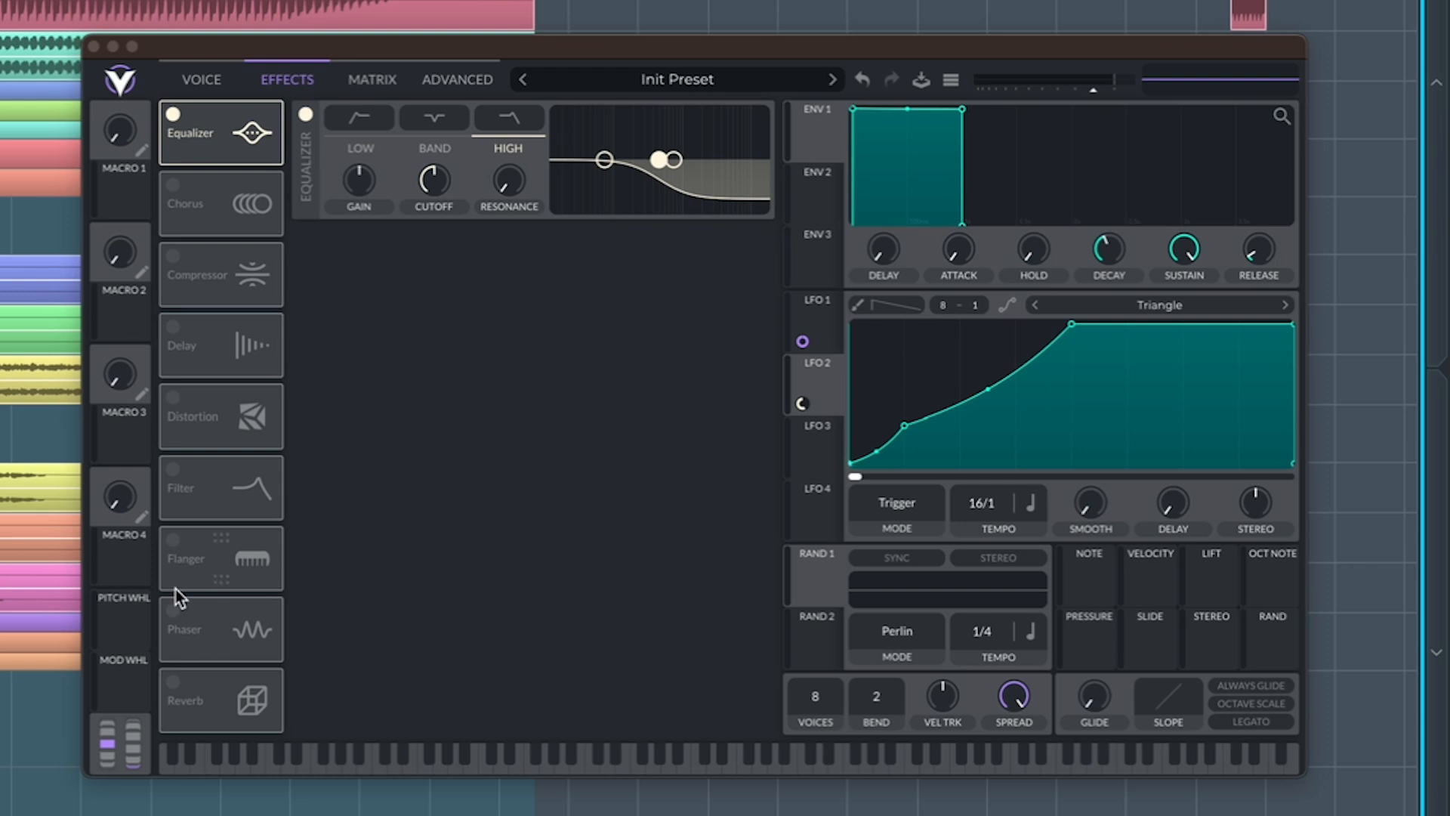
# Enable the Flanger, place it directly after the Equalizer, and set its tempo to 32/1
pyautogui.click(173, 538)
pyautogui.moveTo(227, 555); pyautogui.dragTo(233, 200)
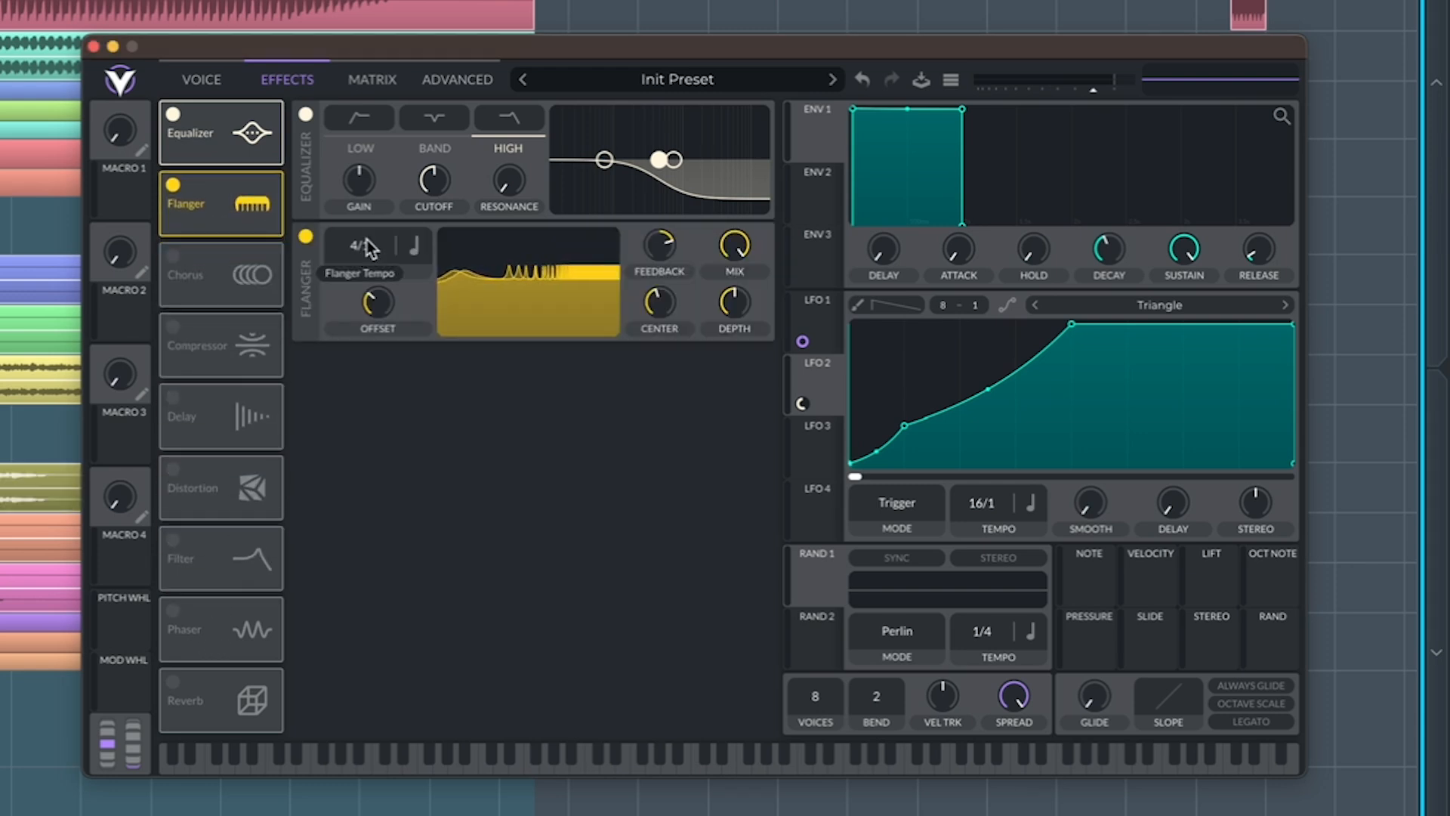
pyautogui.moveTo(368, 248); pyautogui.dragTo(378, 427)
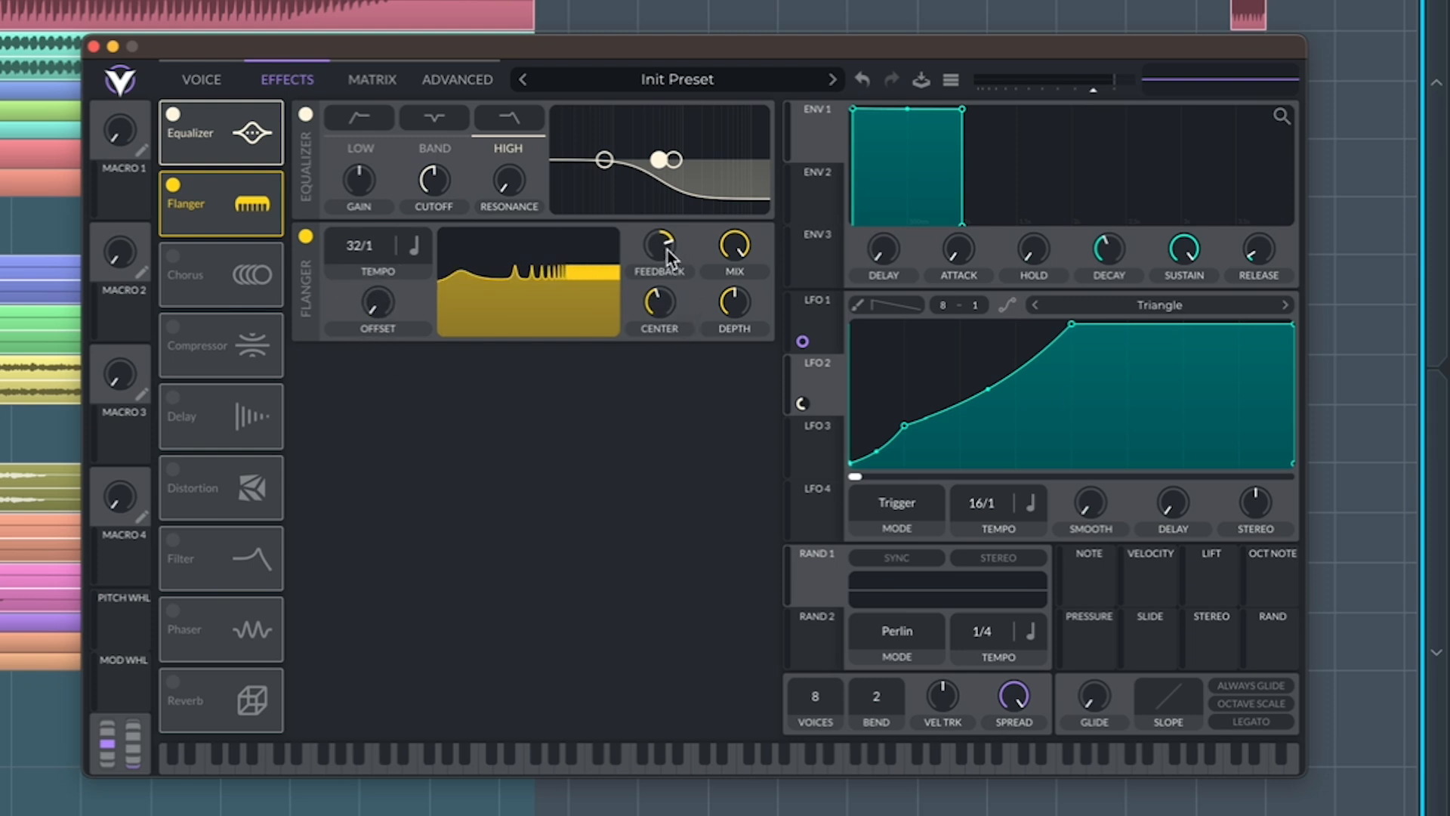
# Raise the flanger's feedback to about 75% and lower its mix to zero
pyautogui.moveTo(666, 249); pyautogui.dragTo(684, 247)
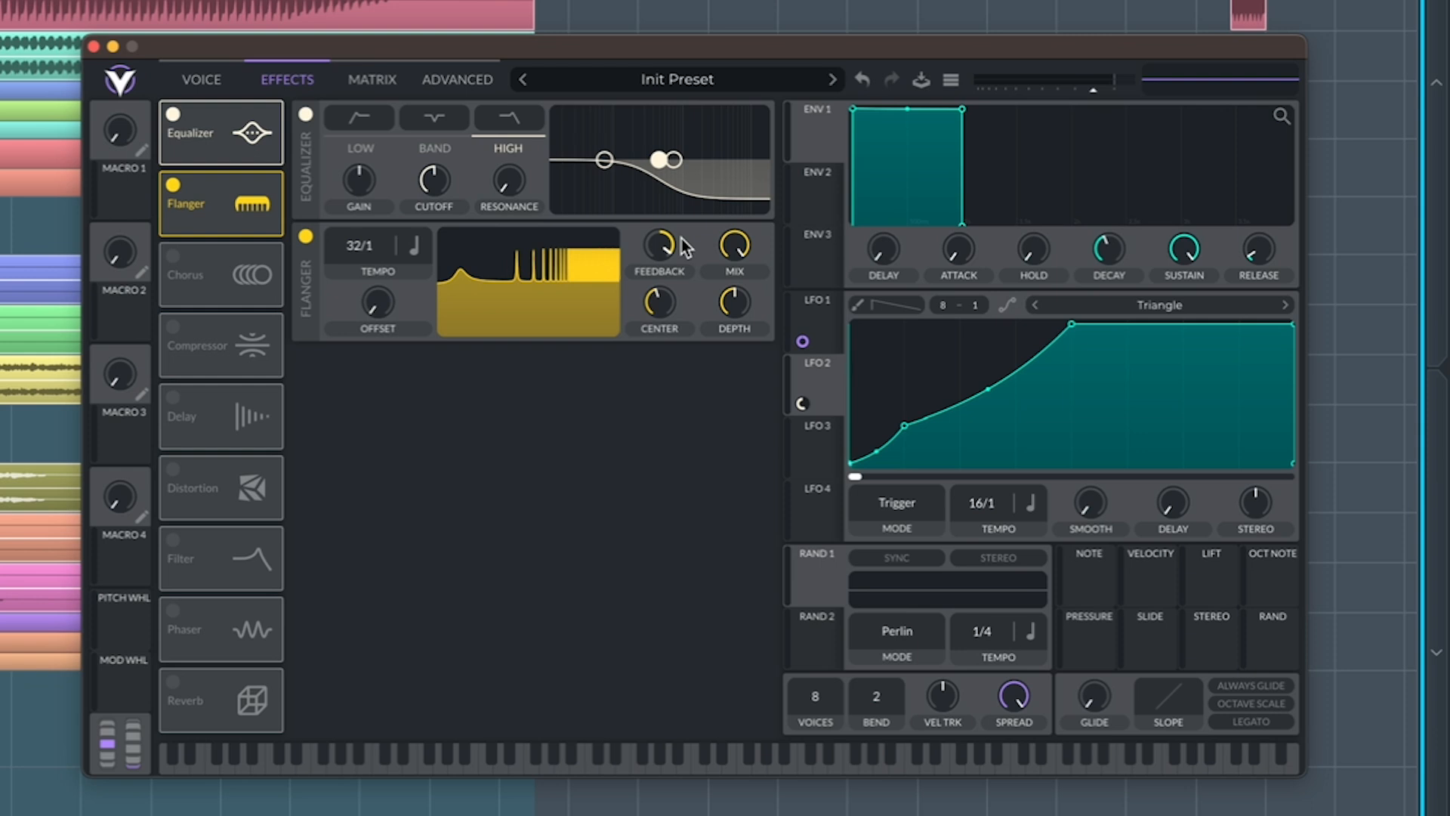
pyautogui.moveTo(734, 244); pyautogui.dragTo(710, 456)
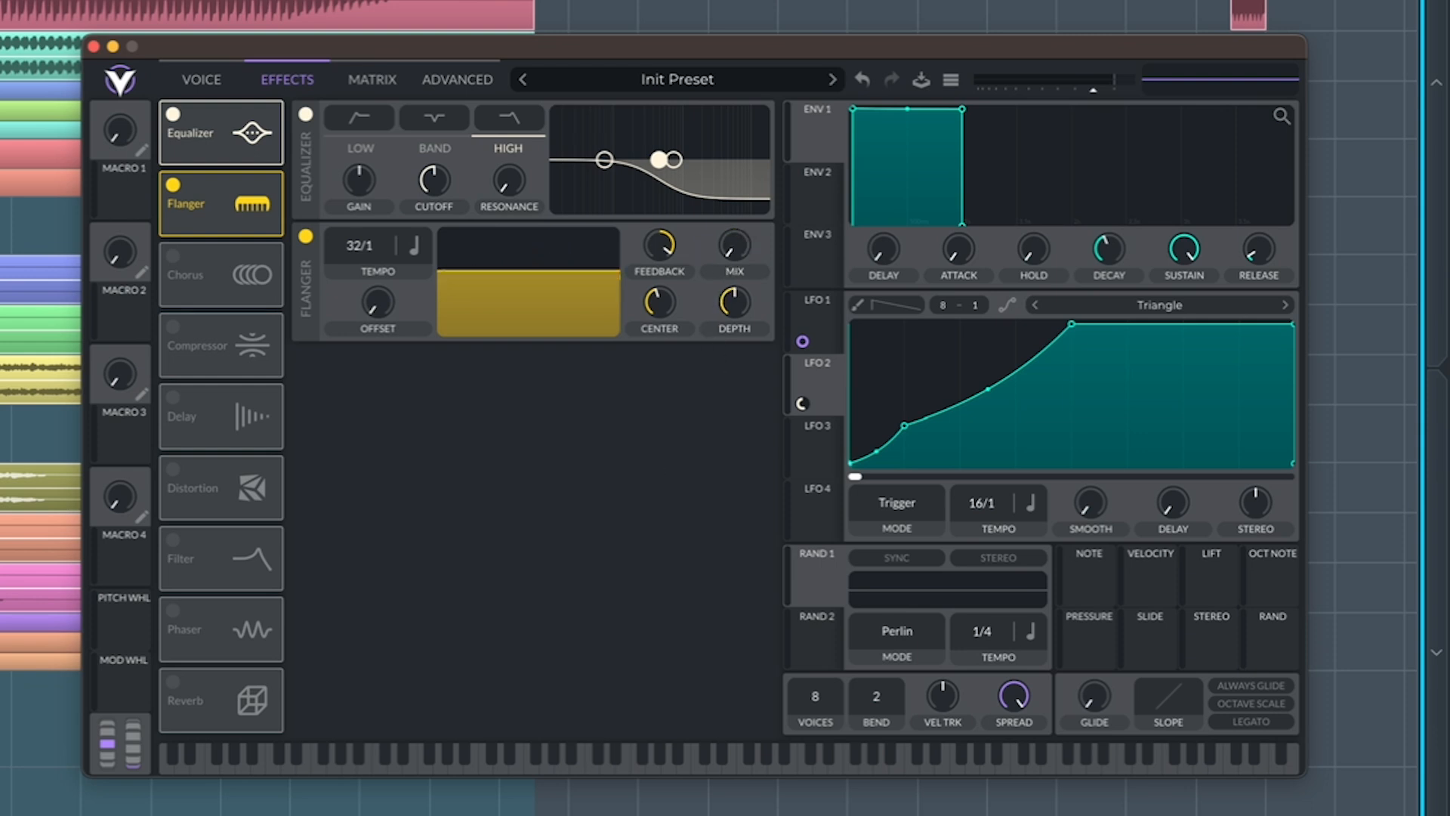
pyautogui.moveTo(658, 255)
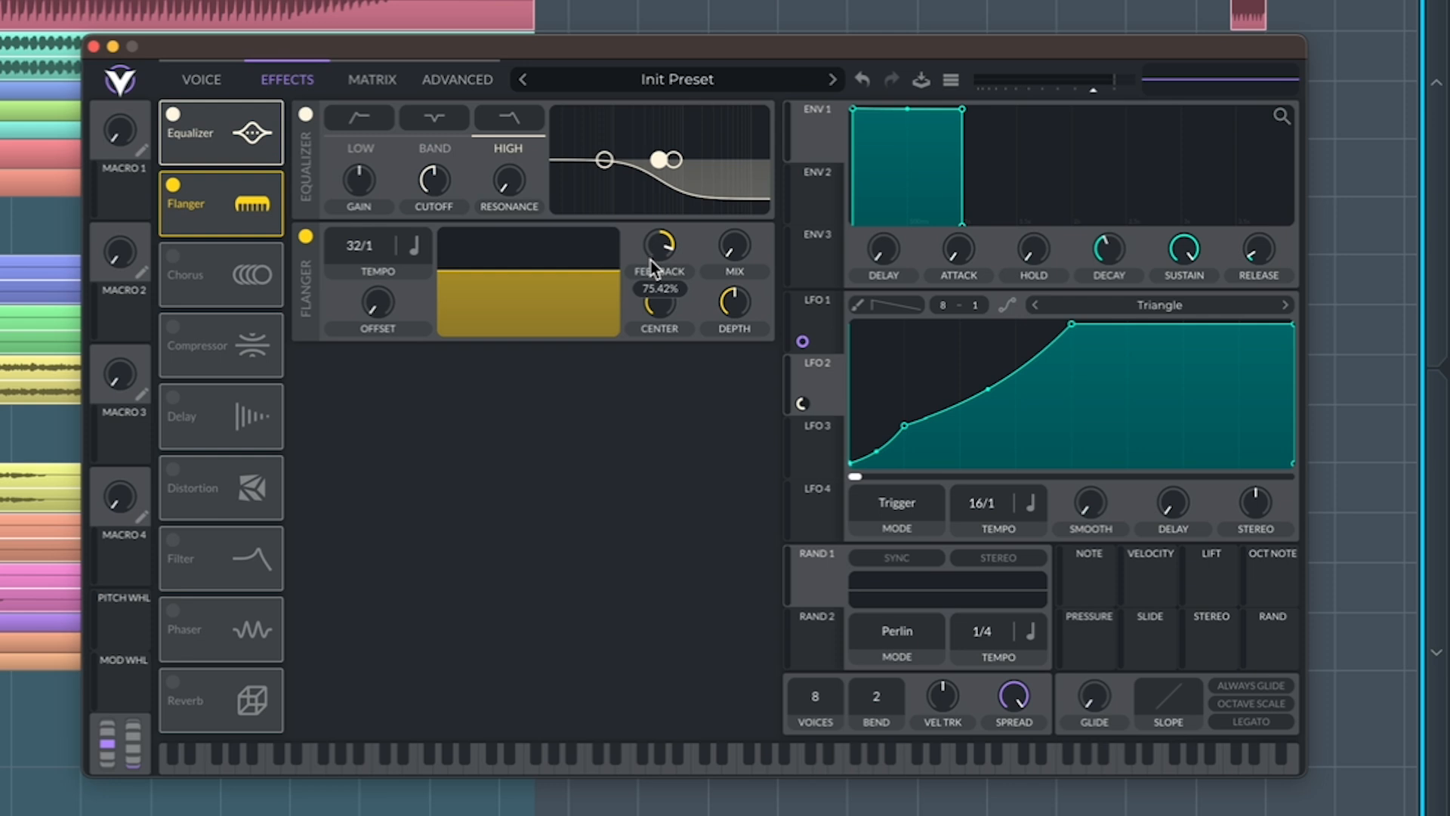
# Assign LFO 2 to the flanger's mix with the full modulation amount
pyautogui.moveTo(804, 401)
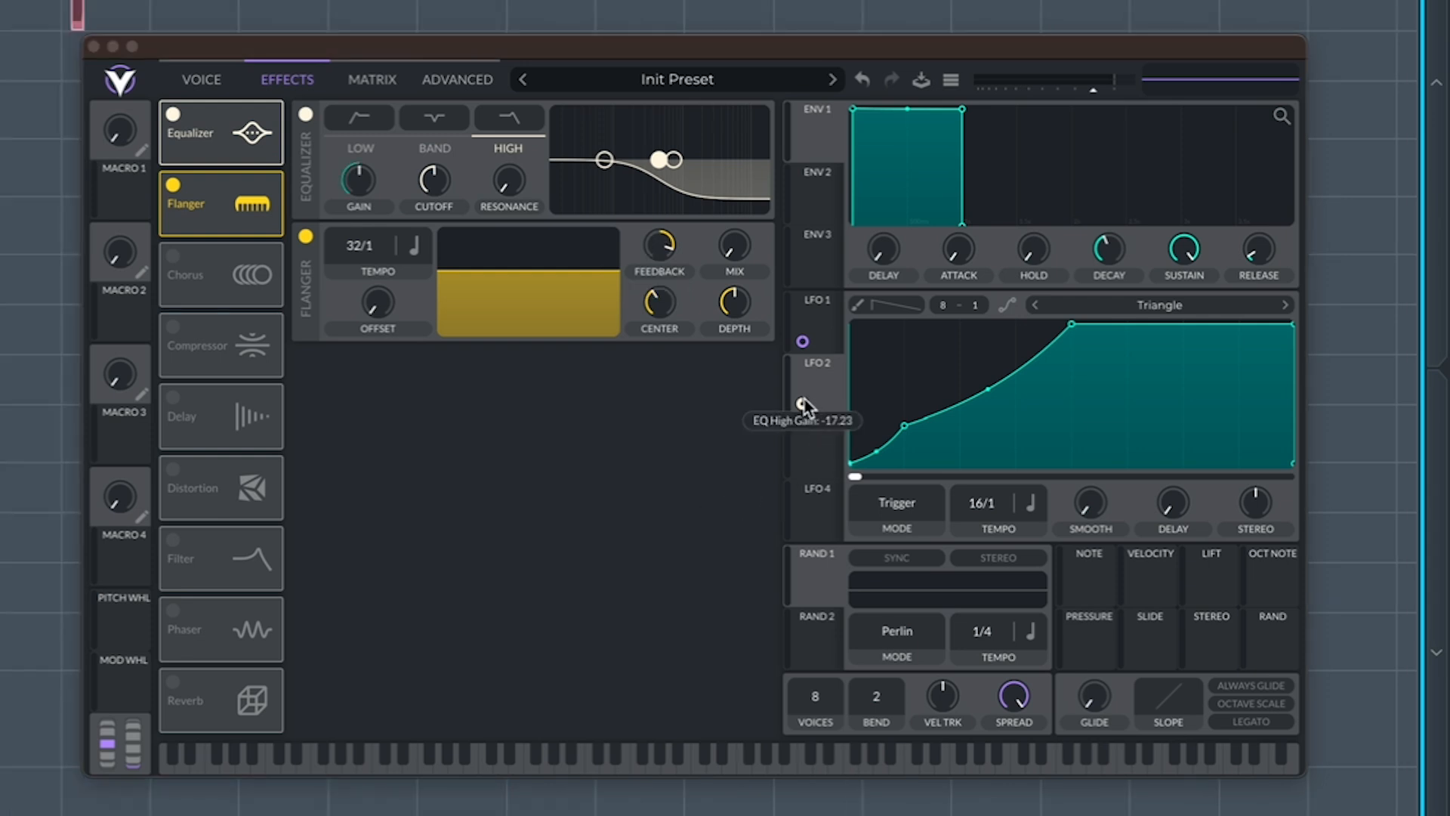
pyautogui.moveTo(802, 401); pyautogui.dragTo(743, 263)
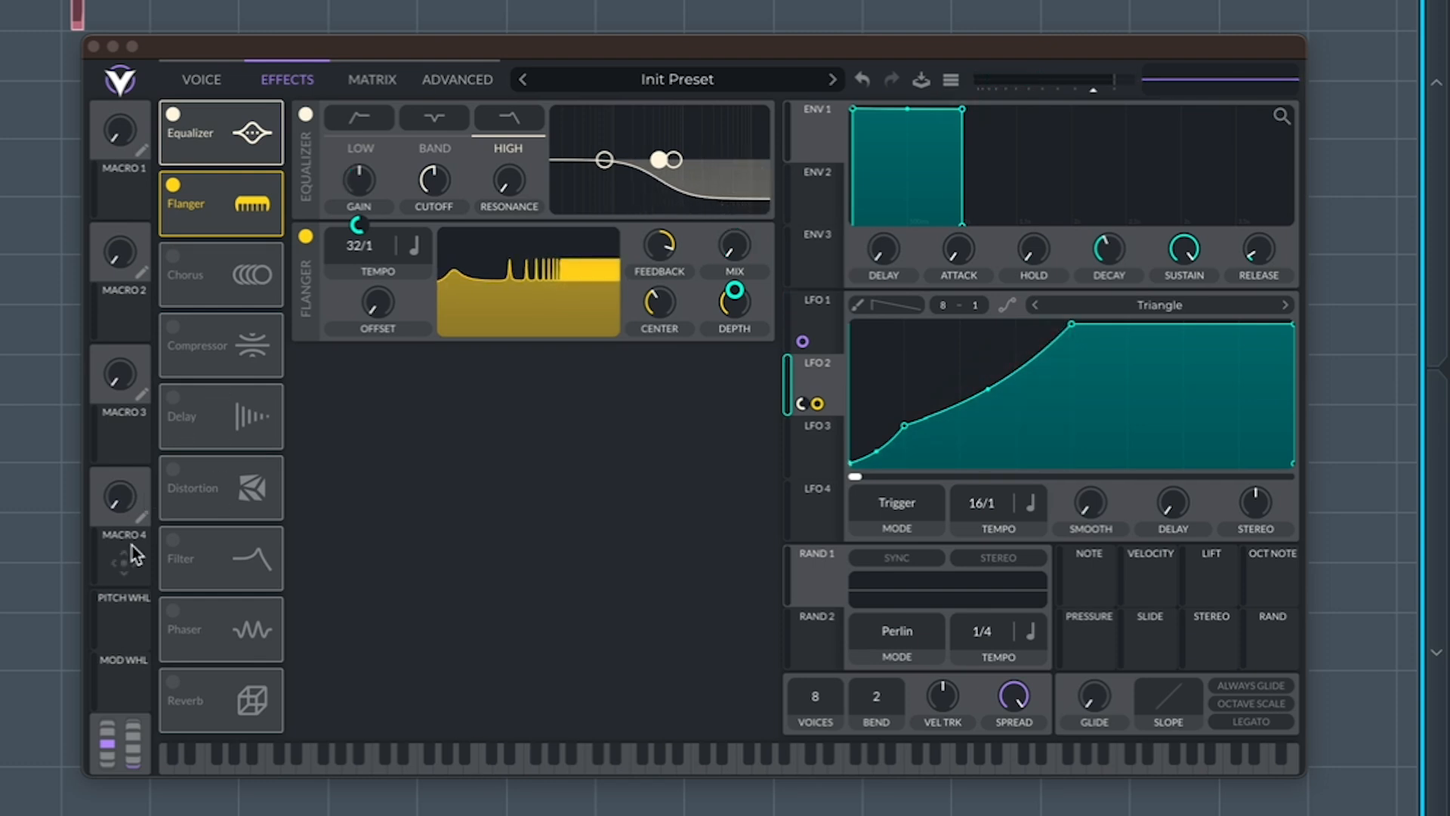
# Enable the Reverb and place it directly after the Flanger in the effects chain
pyautogui.click(229, 673)
pyautogui.moveTo(210, 393); pyautogui.dragTo(207, 266)
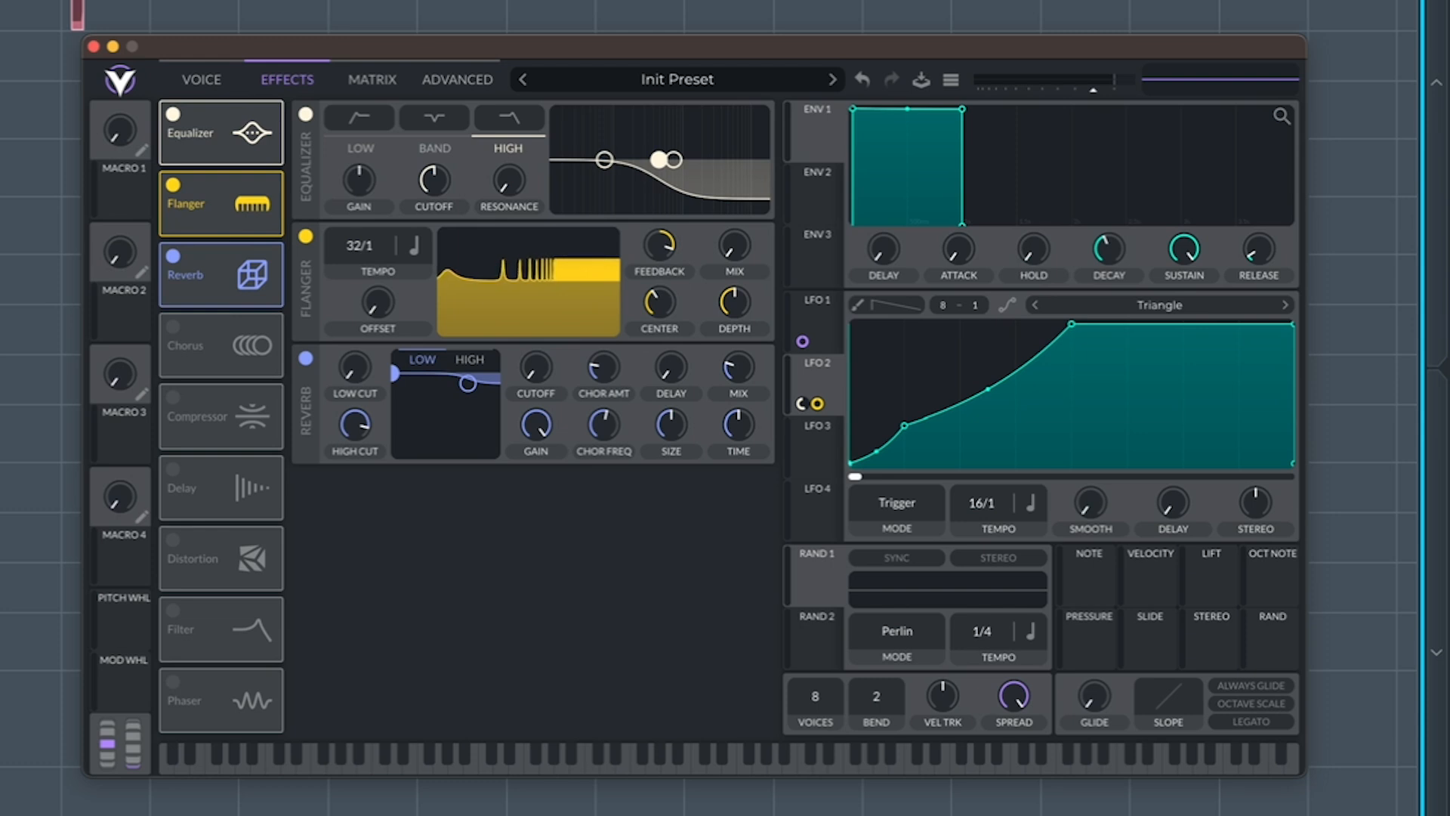
# Lengthen the reverb's time slightly and lower its mix and high cut to minimum
pyautogui.moveTo(749, 429); pyautogui.dragTo(751, 420)
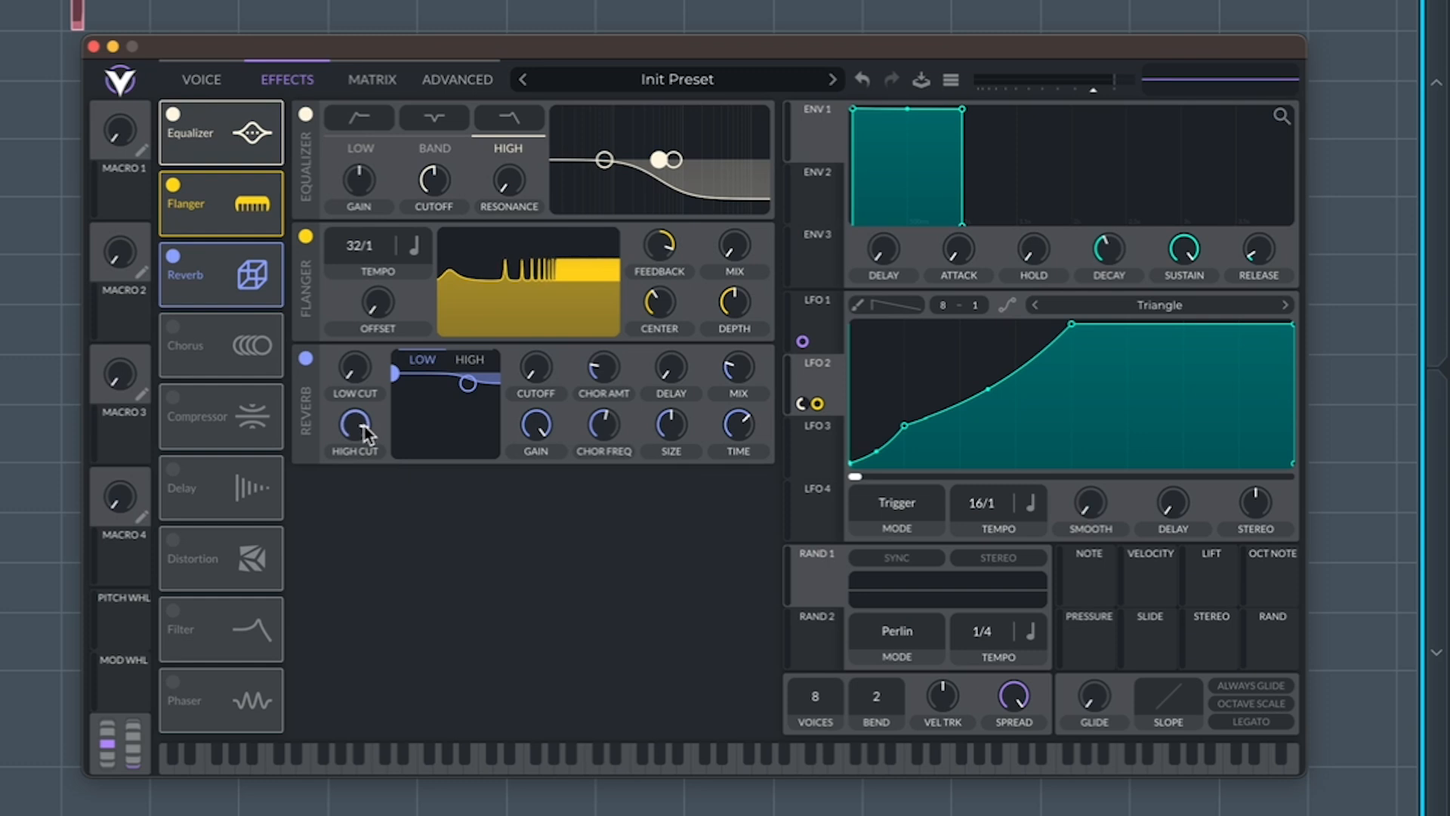
pyautogui.moveTo(738, 382); pyautogui.dragTo(738, 411)
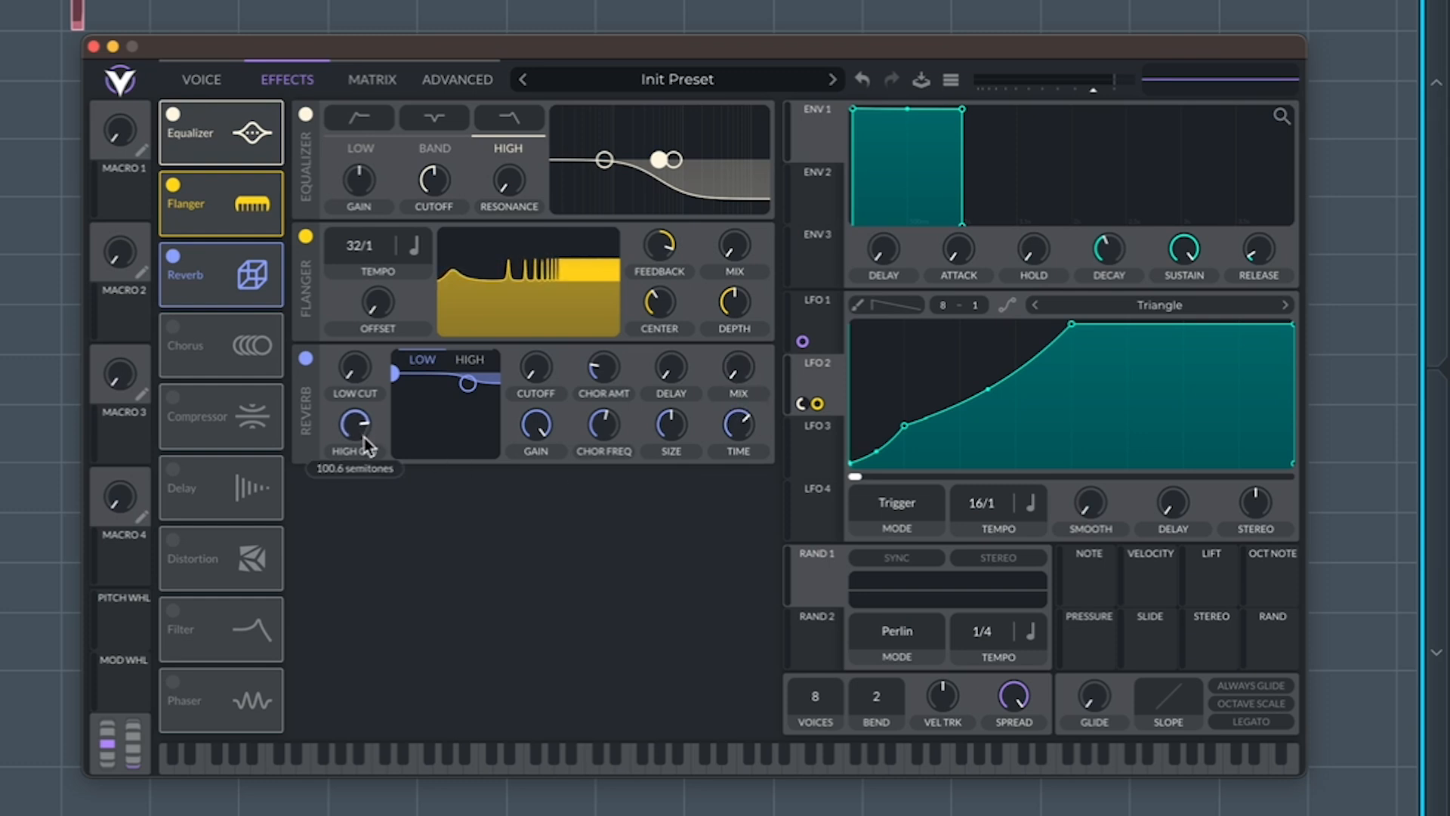
pyautogui.moveTo(355, 429); pyautogui.dragTo(356, 600)
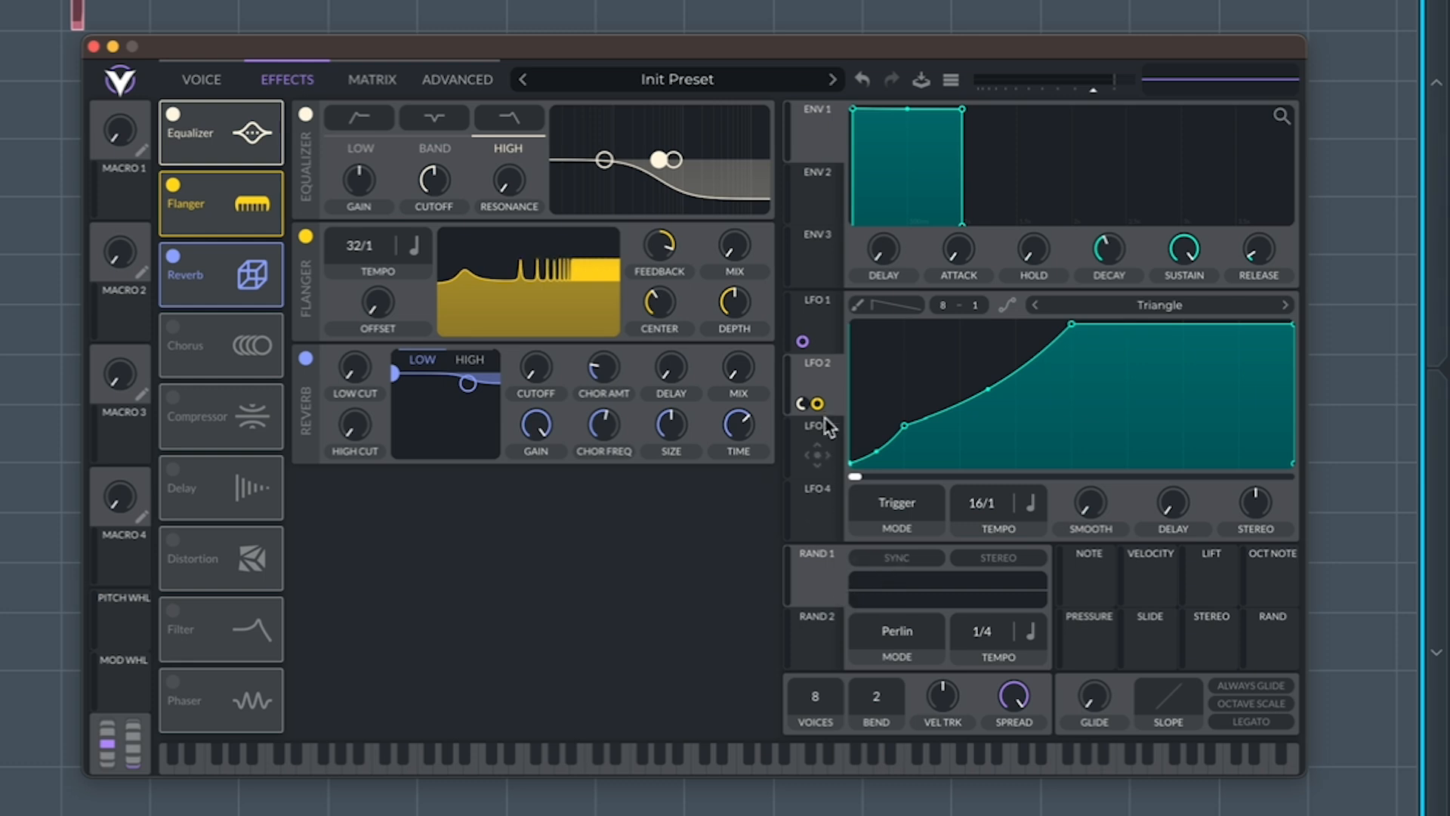
# Modulate the reverb's mix by 0.628 and its high cut by the full amount with LFO 2, and audition the riser
pyautogui.moveTo(824, 385); pyautogui.dragTo(742, 374)
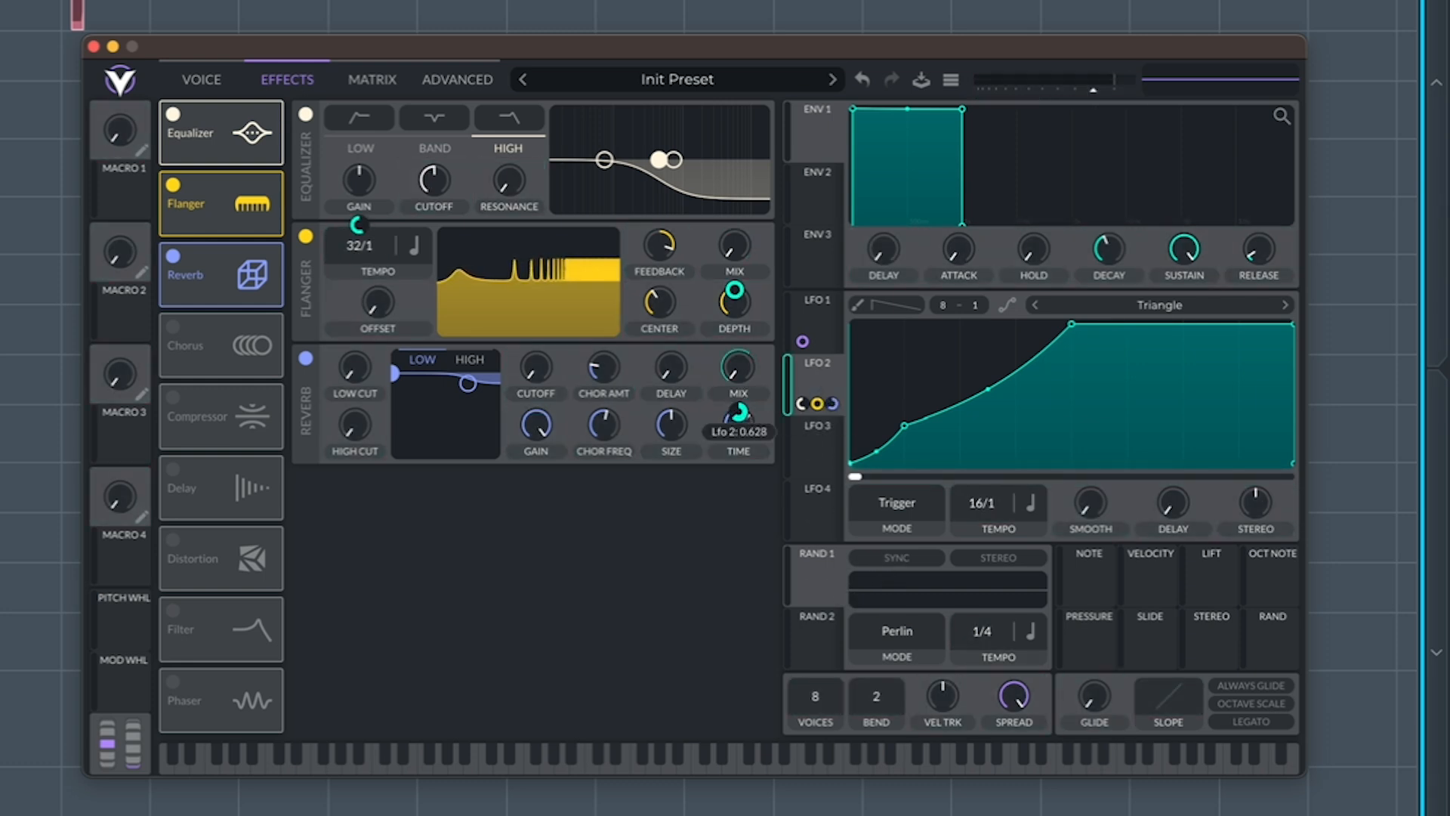
pyautogui.moveTo(826, 378); pyautogui.dragTo(355, 432)
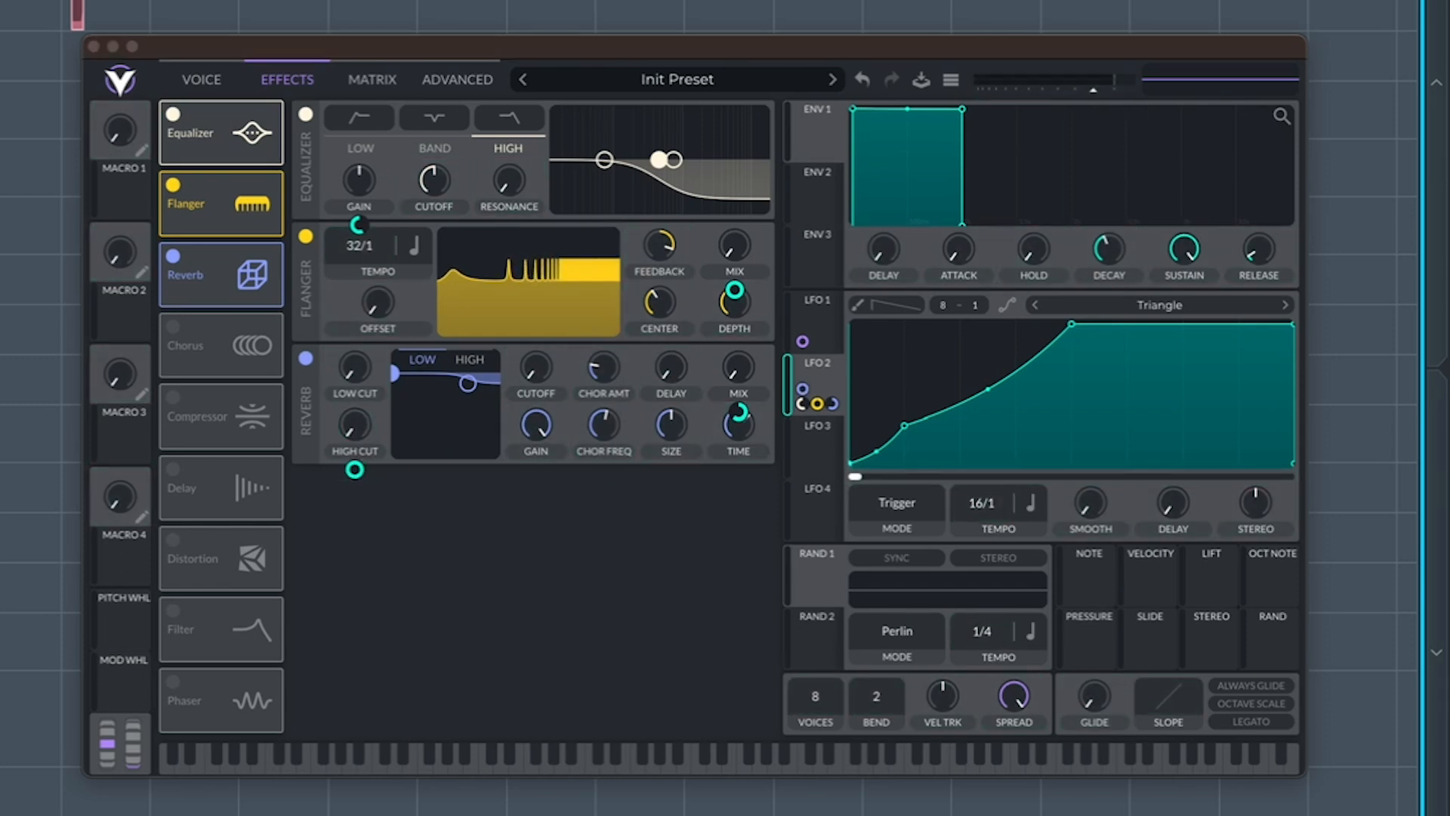
pyautogui.press('space')
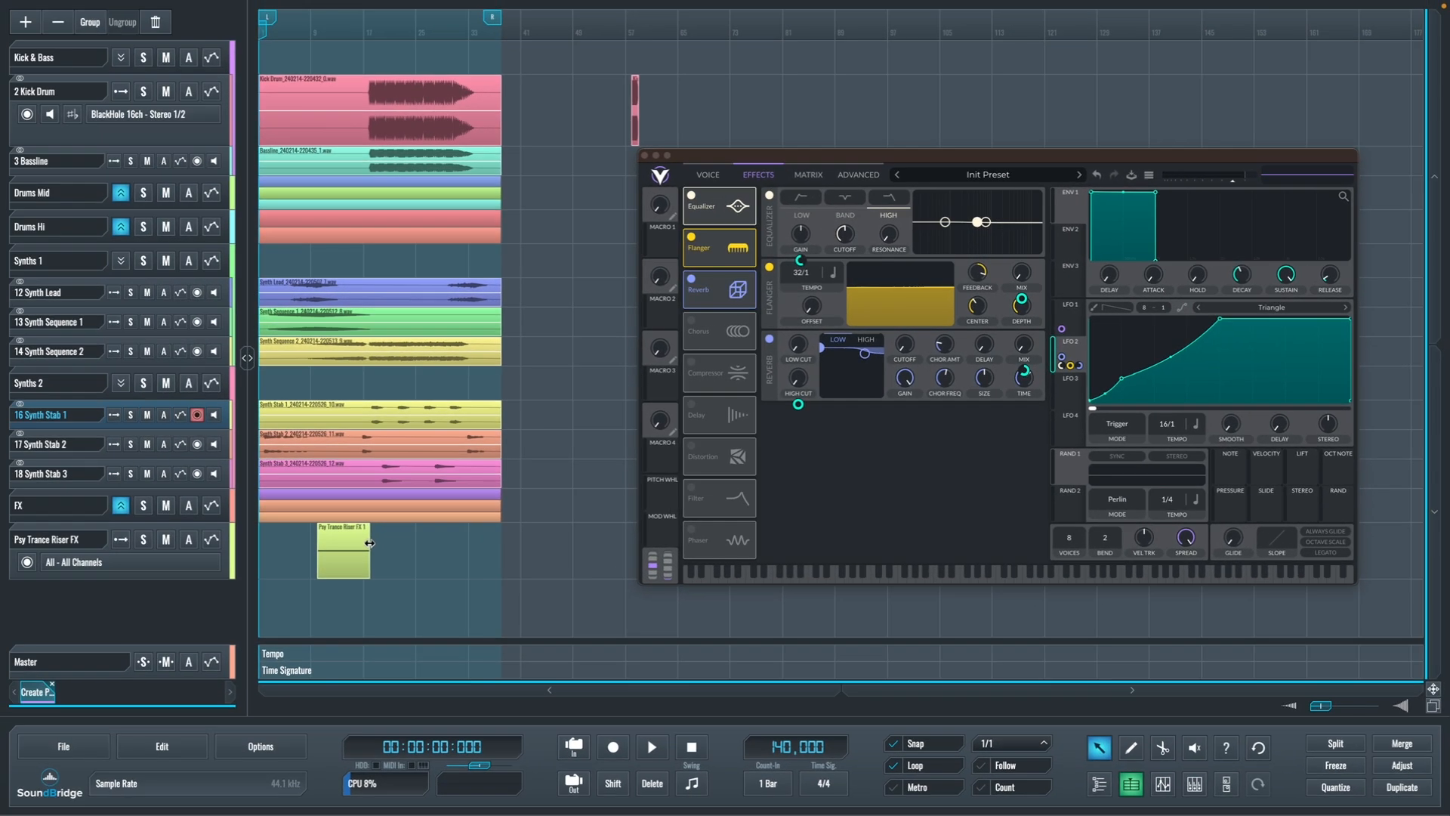
# Play the arrangement from the start and raise the Psy Trance Riser FX track's pre-gain to -0.37 dB
pyautogui.click(121, 540)
pyautogui.press('space')
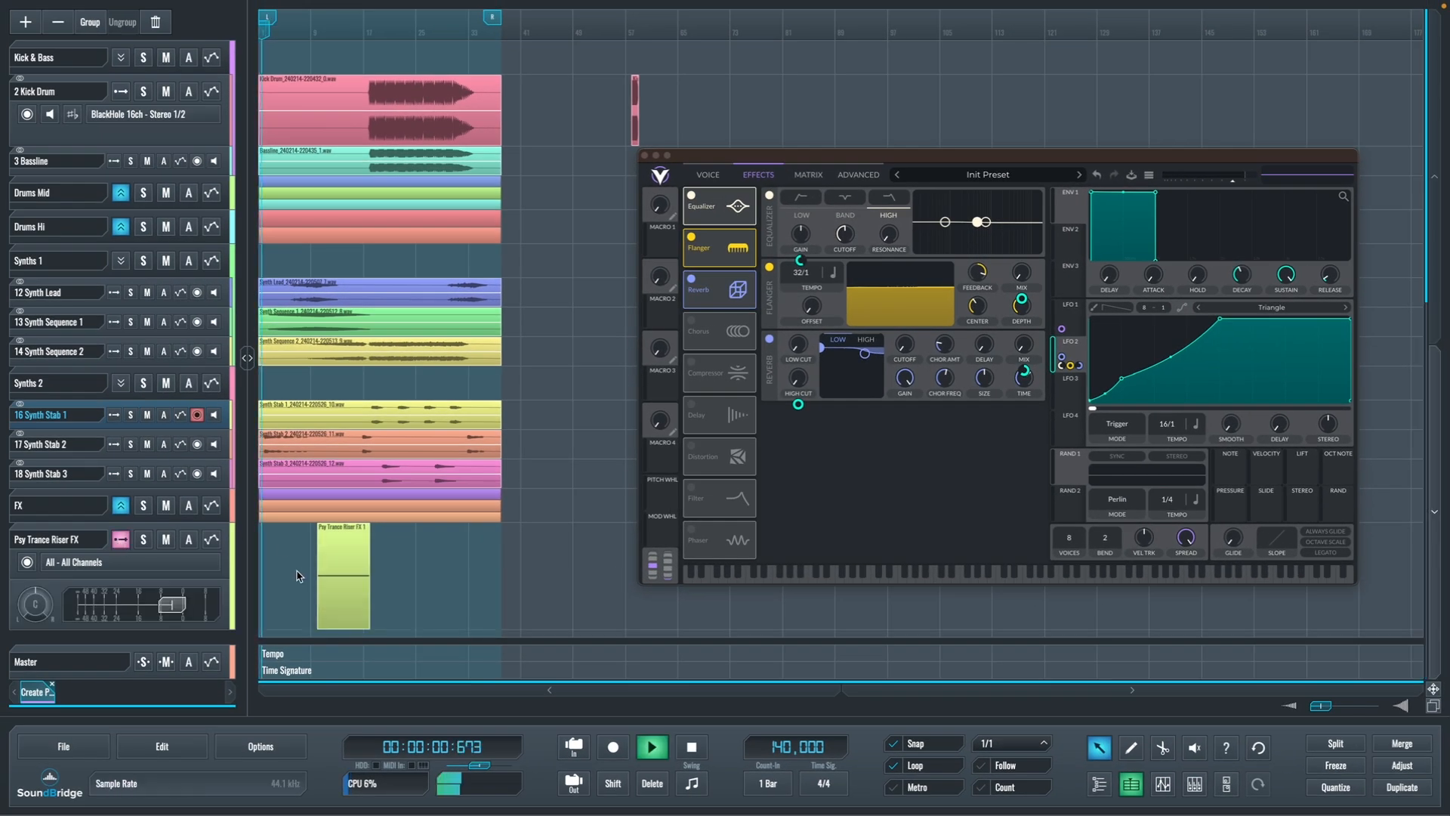
pyautogui.scroll(-1, 297, 576)
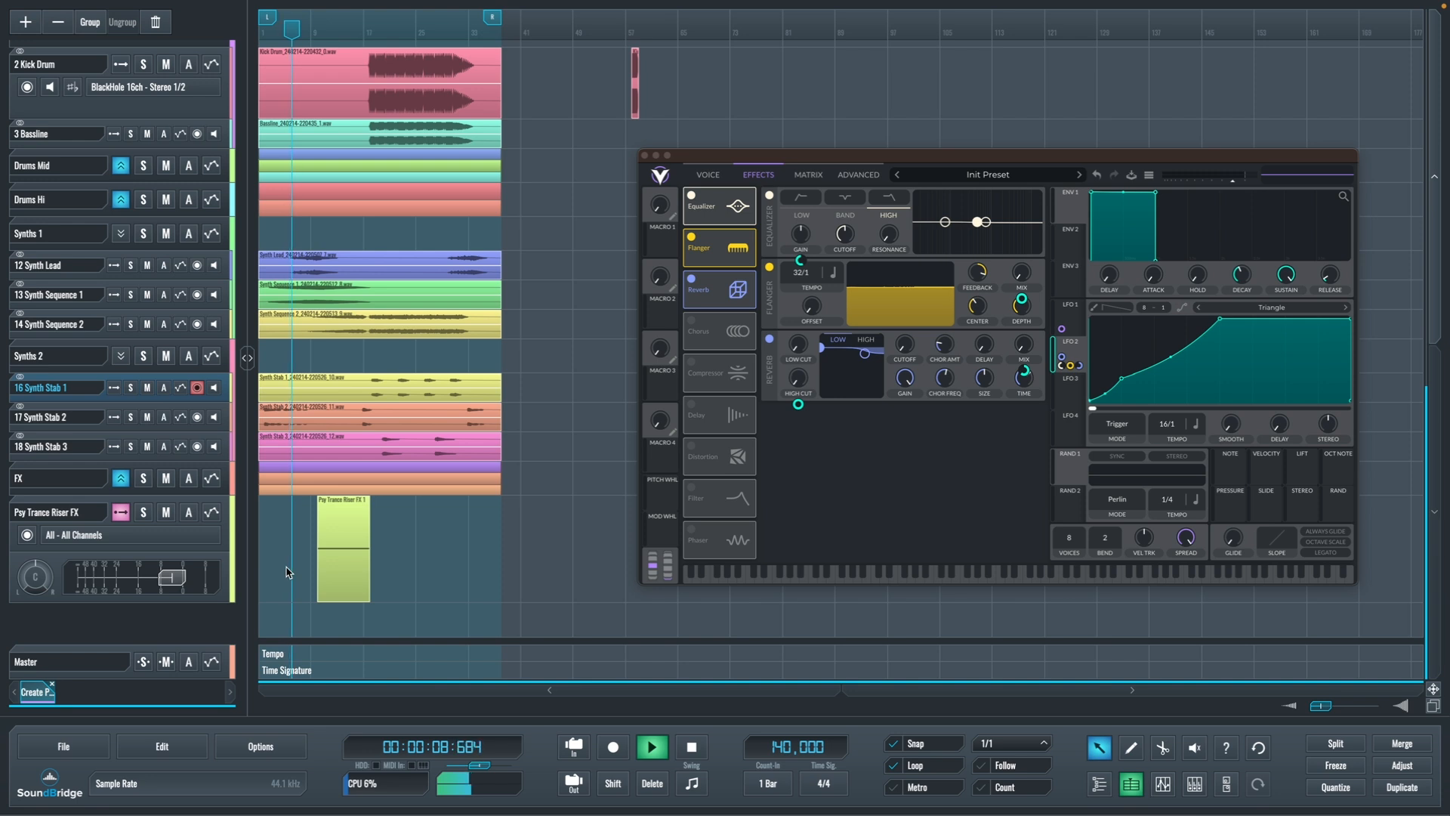
pyautogui.scroll(1, 287, 571)
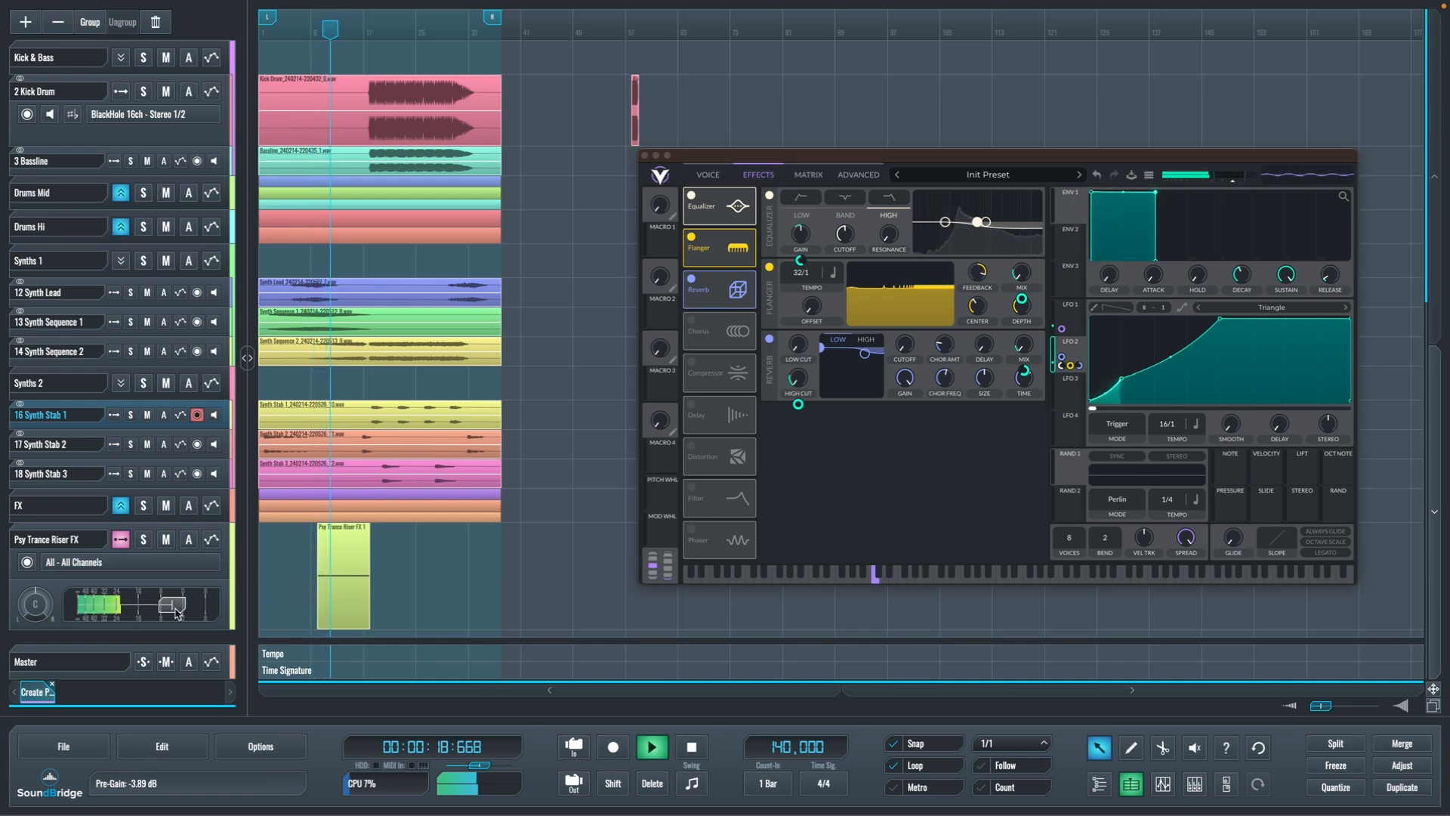
pyautogui.moveTo(177, 614); pyautogui.dragTo(186, 613)
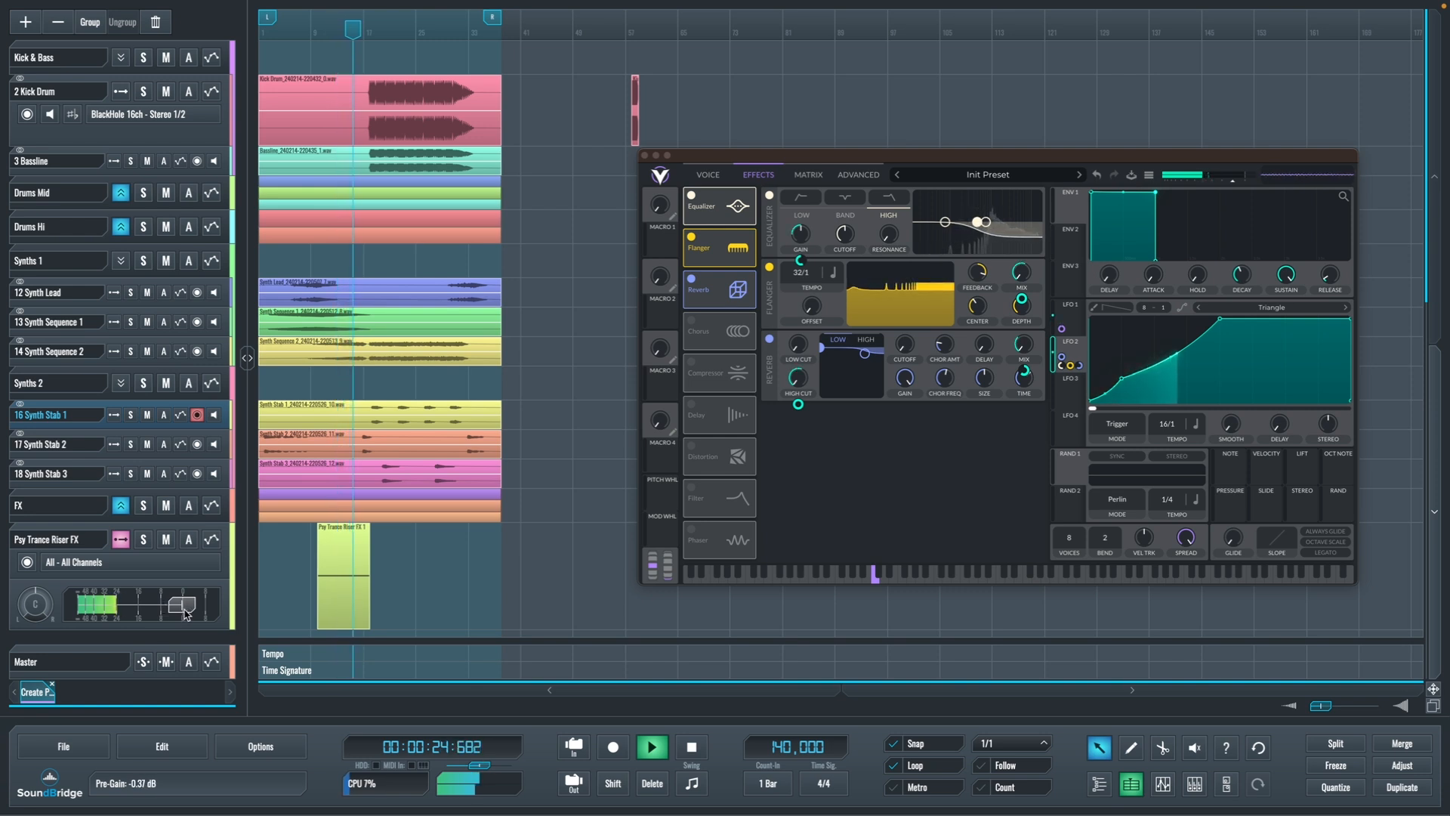